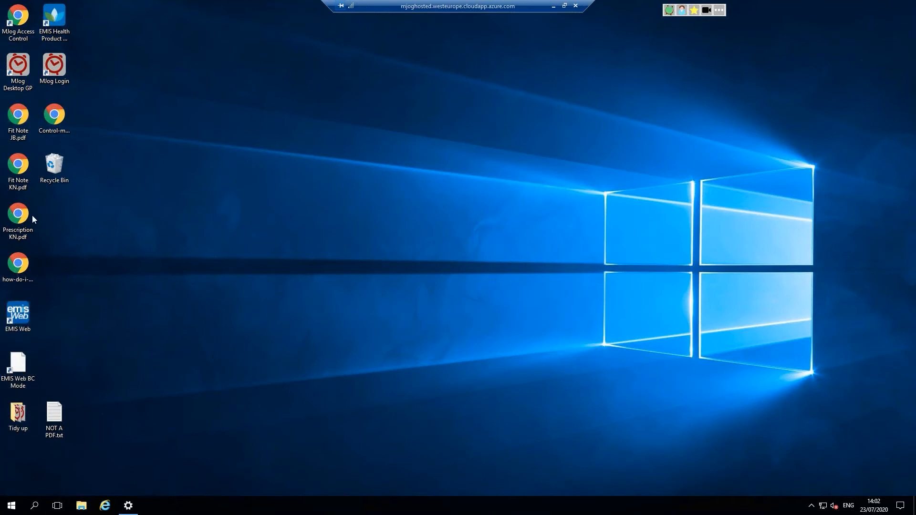
# Step: Launch MJog Login from the desktop shortcut and sign in with the account username and password
pyautogui.doubleClick(54, 72)
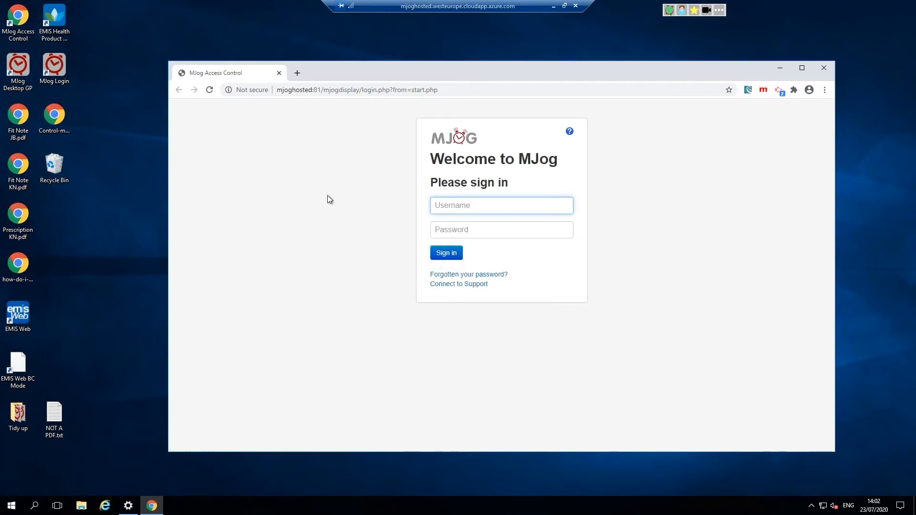
pyautogui.write('bg')
pyautogui.press('Tab')
pyautogui.write('••')
pyautogui.press('Return')
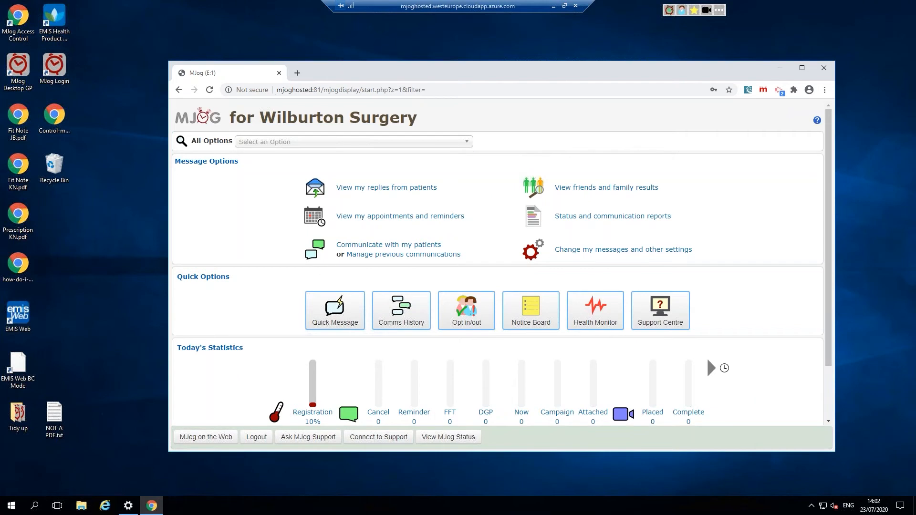
# Step: Maximize the MJog window and start a Quick Message to bring up the patient search
pyautogui.click(802, 69)
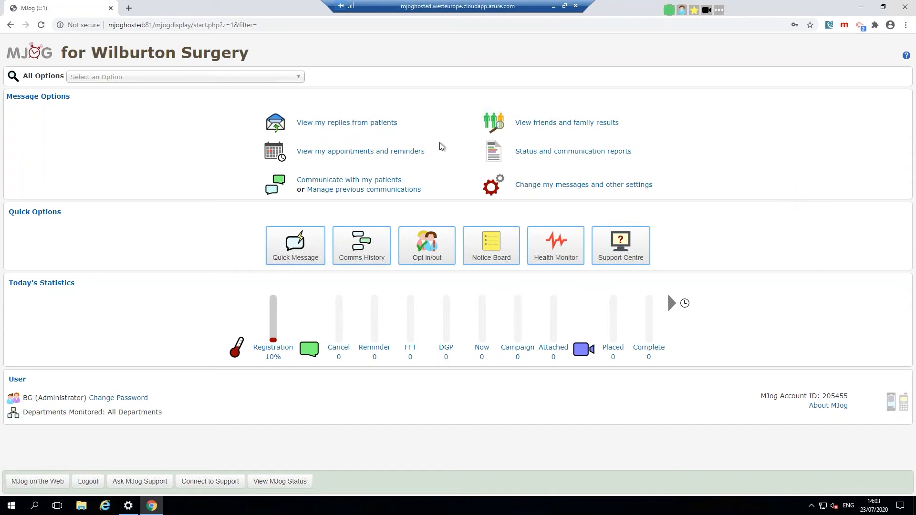
pyautogui.moveTo(249, 244); pyautogui.dragTo(303, 244)
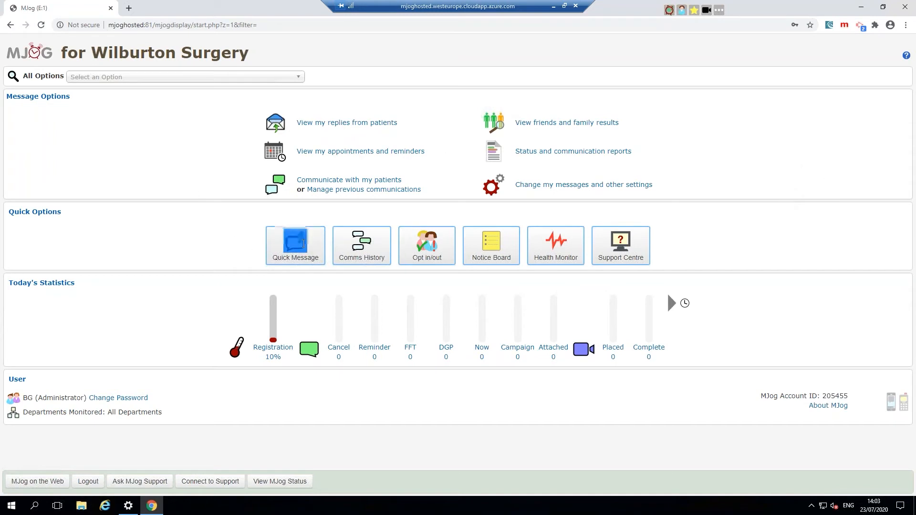
pyautogui.click(213, 246)
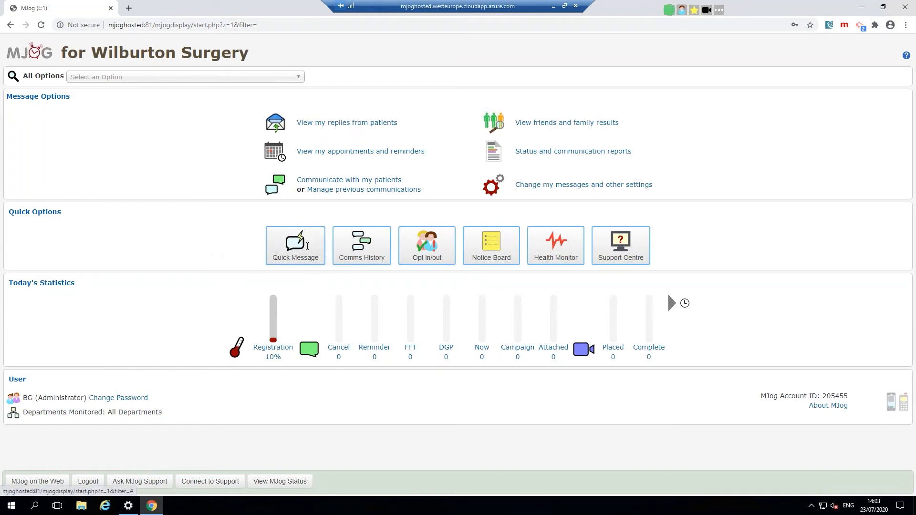
pyautogui.doubleClick(301, 246)
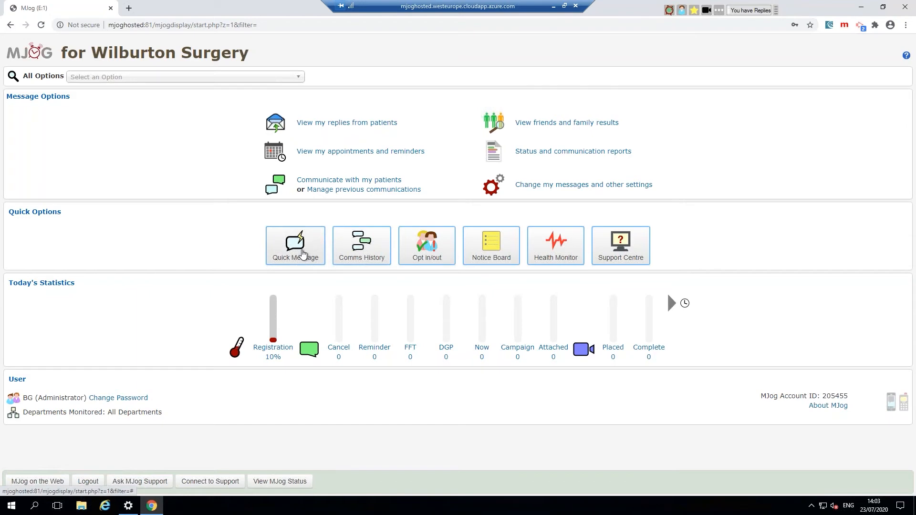
pyautogui.click(303, 253)
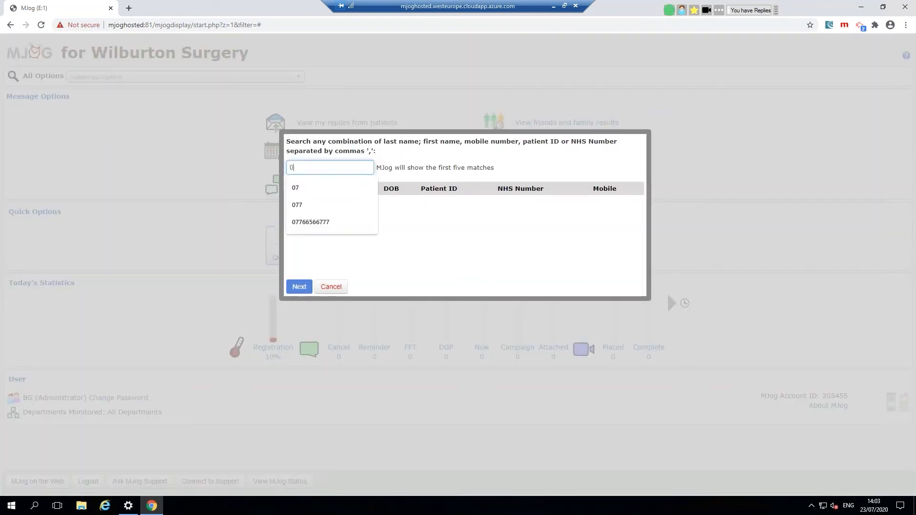
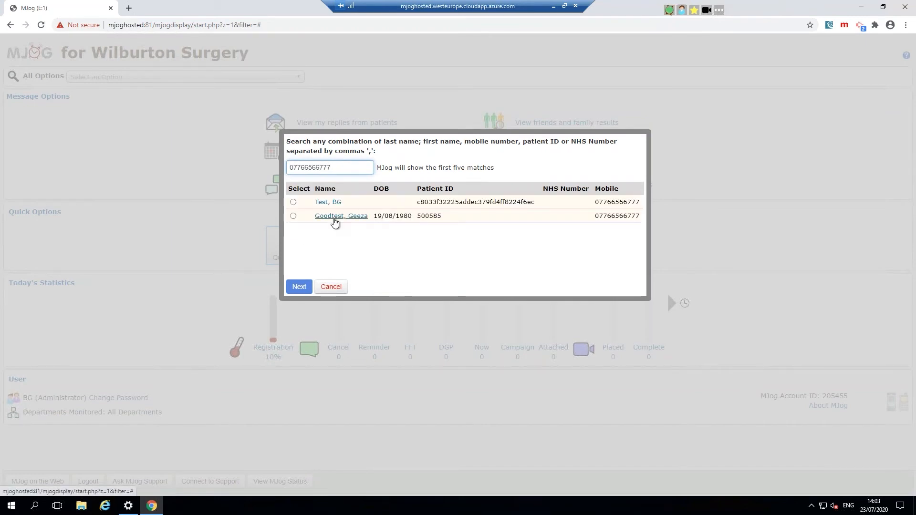
# Step: Search for the patient by their mobile number and open a new message addressed to them
pyautogui.click(335, 218)
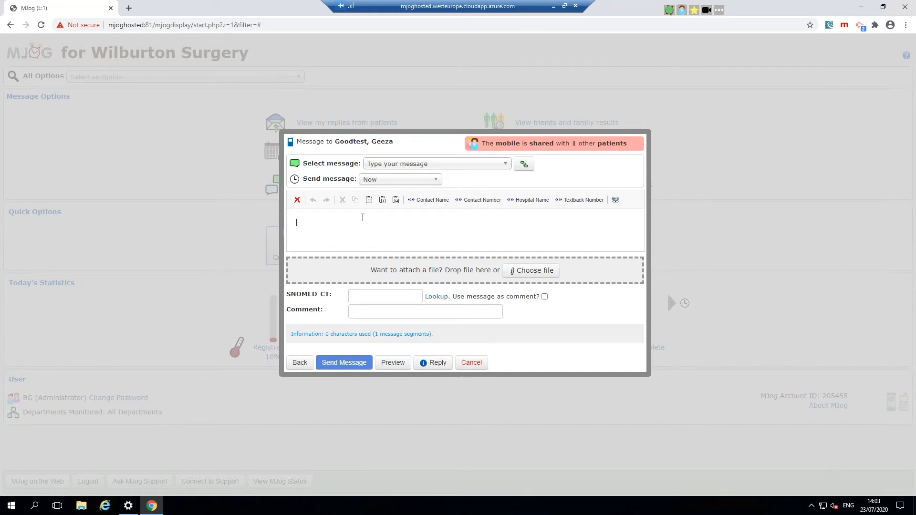
pyautogui.write('your message here')
# Step: Choose the Prescription Attached template from the Attachments section of the Select message dropdown
pyautogui.click(495, 167)
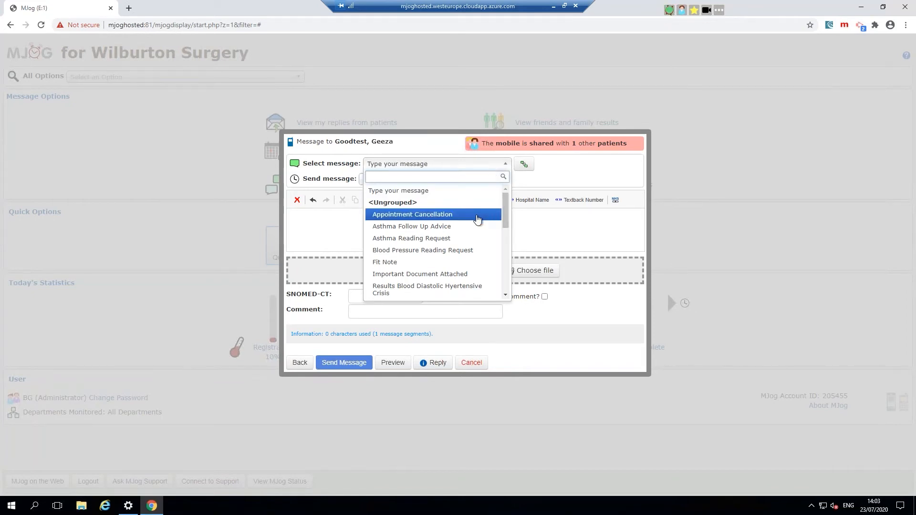
pyautogui.moveTo(504, 213); pyautogui.dragTo(493, 253)
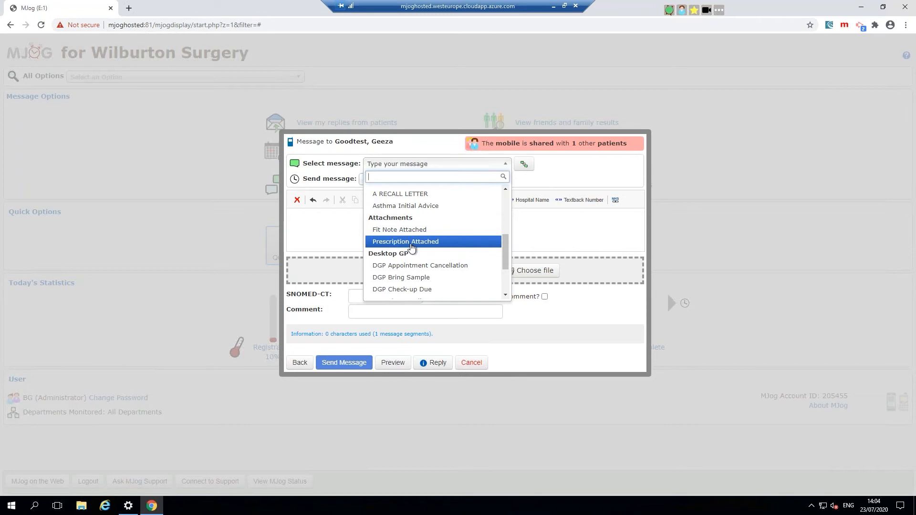
pyautogui.click(411, 247)
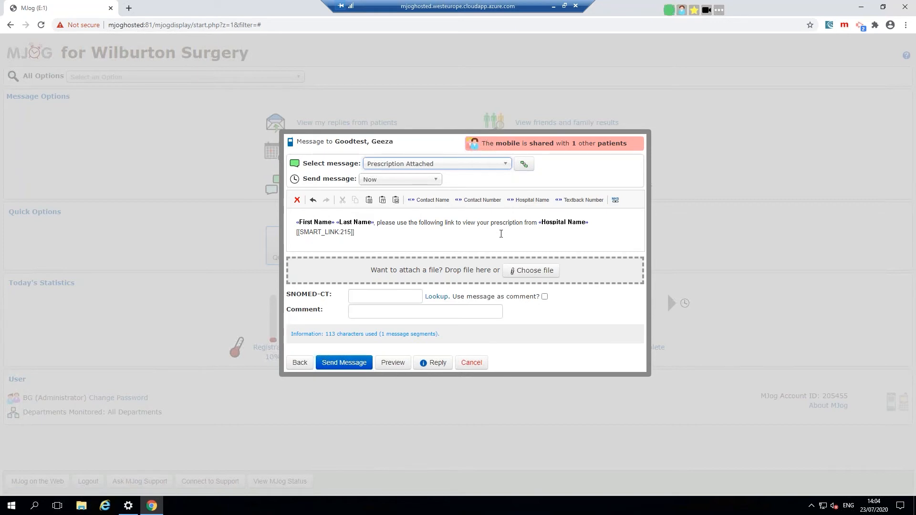
# Step: Restore down the Chrome window so the desktop files show beside the message form
pyautogui.click(882, 7)
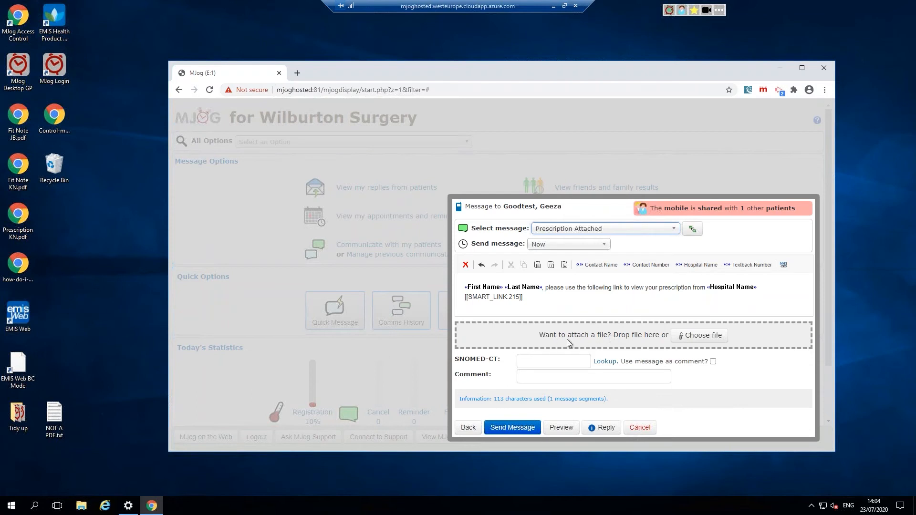
pyautogui.moveTo(532, 338); pyautogui.dragTo(665, 337)
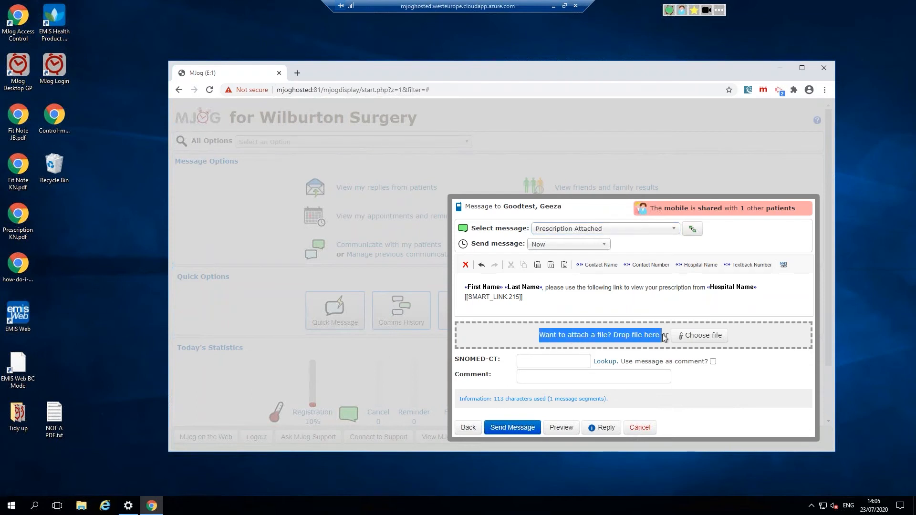
# Step: Attach Fit Note JB.pdf from the desktop, untick PIN required, and send the message
pyautogui.click(693, 336)
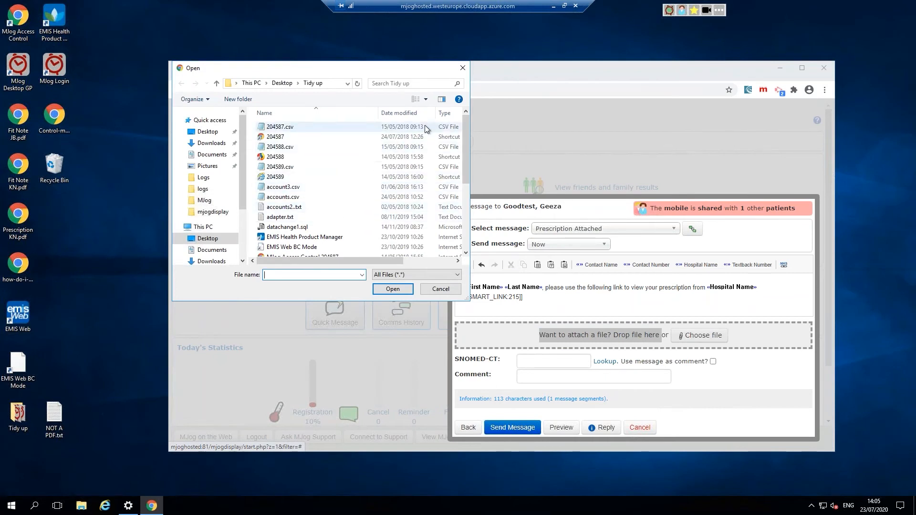
pyautogui.click(462, 68)
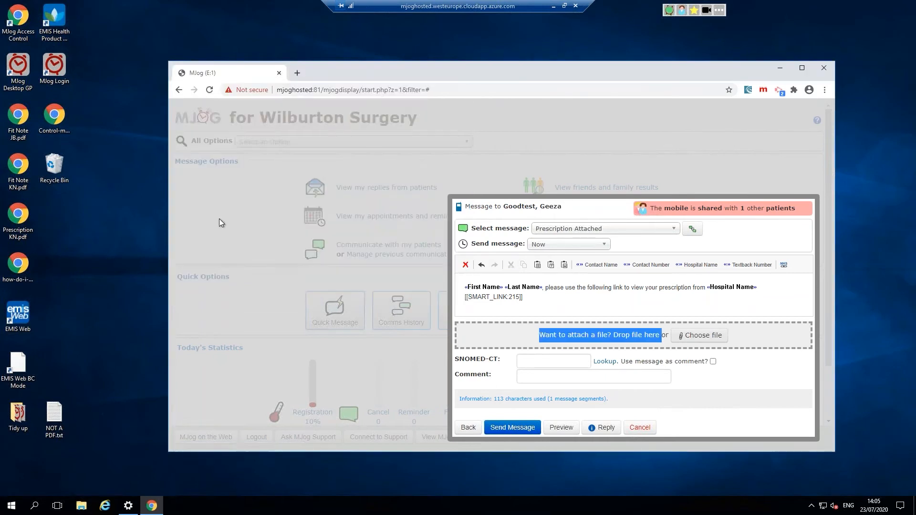
pyautogui.moveTo(20, 123); pyautogui.dragTo(601, 339)
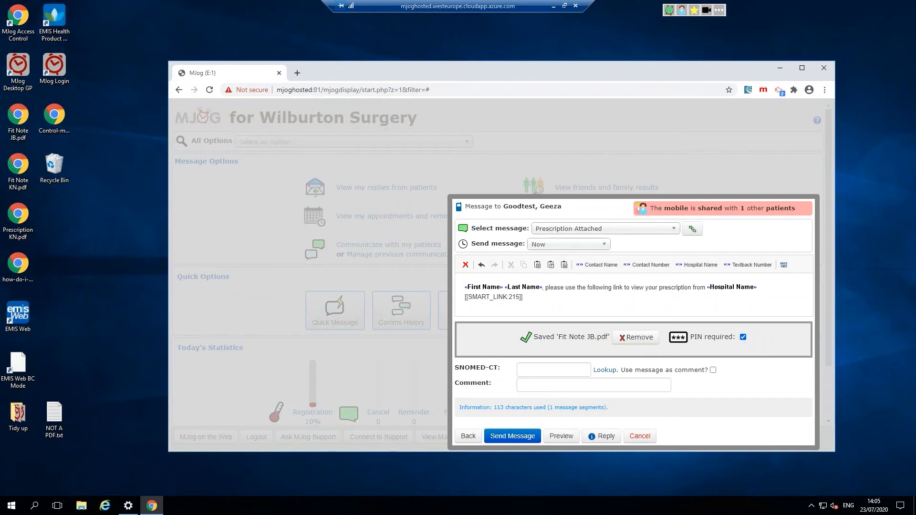
pyautogui.click(743, 337)
pyautogui.moveTo(453, 367); pyautogui.dragTo(503, 368)
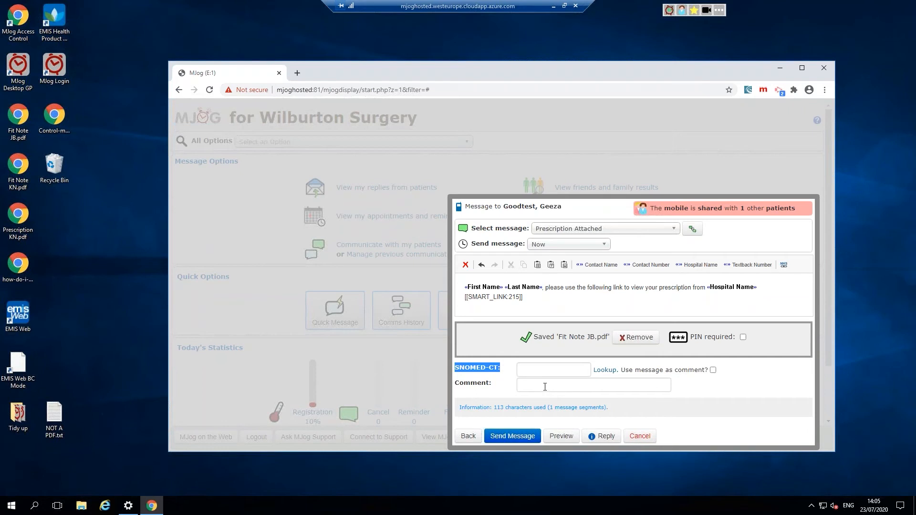
pyautogui.click(512, 439)
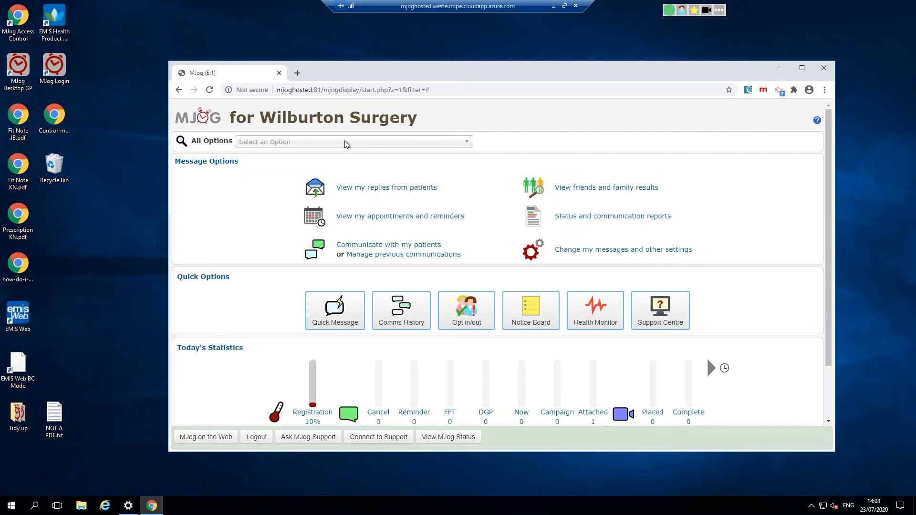
# Step: Load mapps.mjog.net/dtviewer in a new tab to view the Sample Med 3 fit note PDF
pyautogui.click(295, 75)
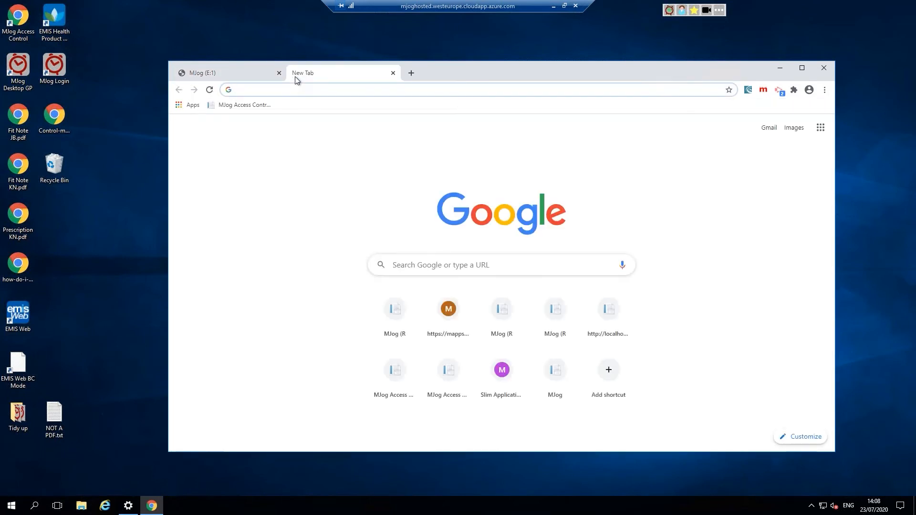
pyautogui.write('www.')
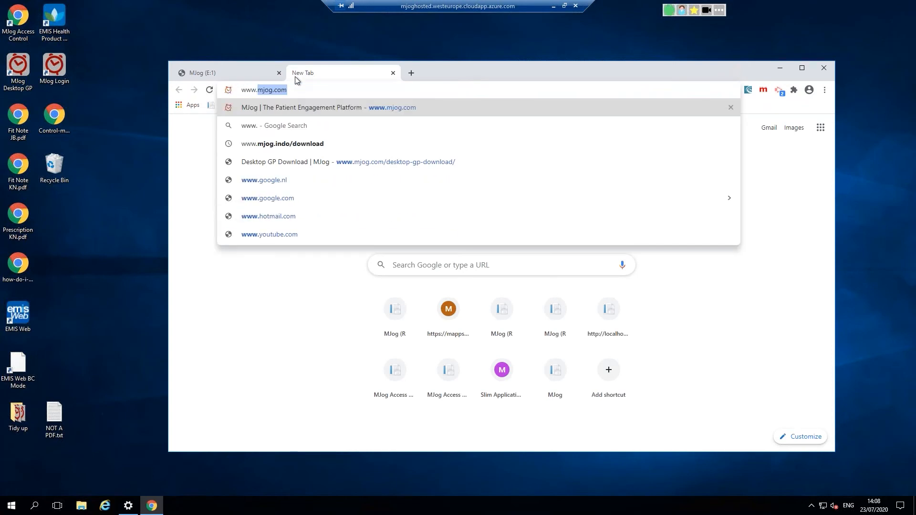
pyautogui.write('mapps')
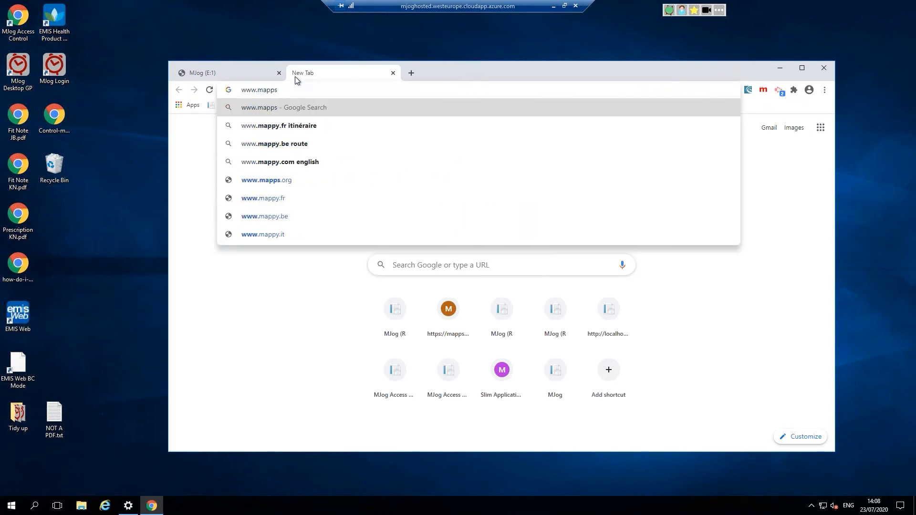
pyautogui.press('BackSpace')
pyautogui.press('BackSpace')
pyautogui.press('BackSpace')
pyautogui.press('BackSpace')
pyautogui.press('BackSpace')
pyautogui.press('BackSpace')
pyautogui.press('BackSpace')
pyautogui.press('BackSpace')
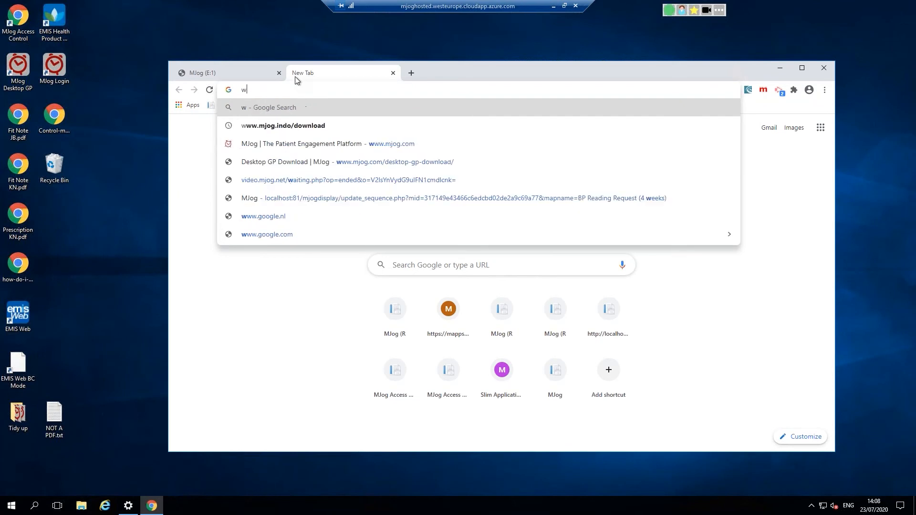
pyautogui.write('mapps.')
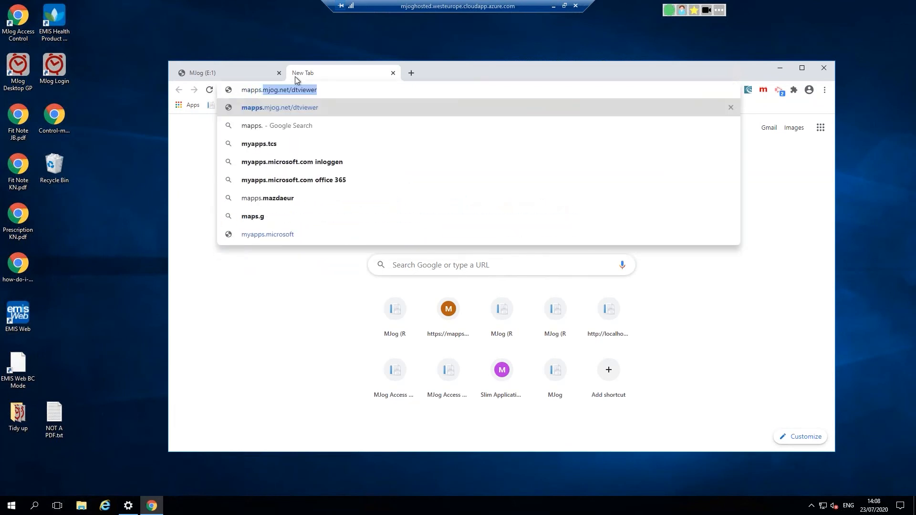
pyautogui.press('End')
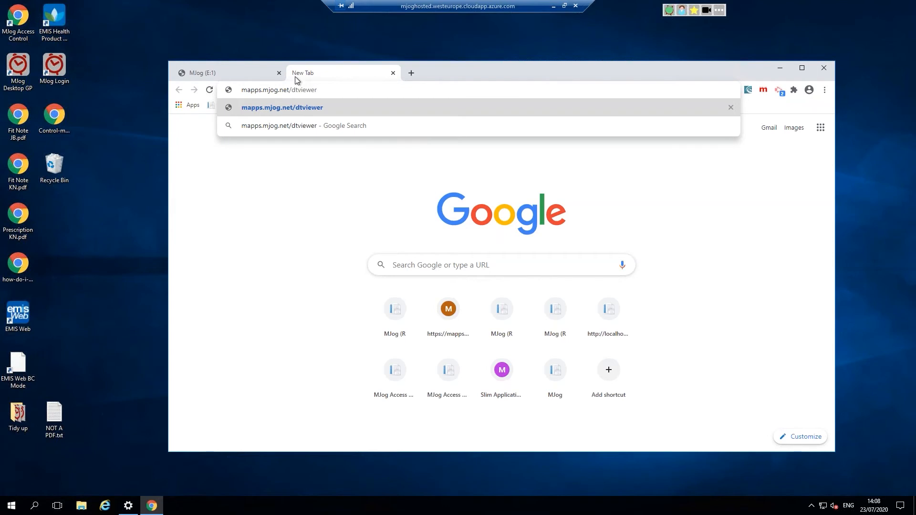
pyautogui.press('Return')
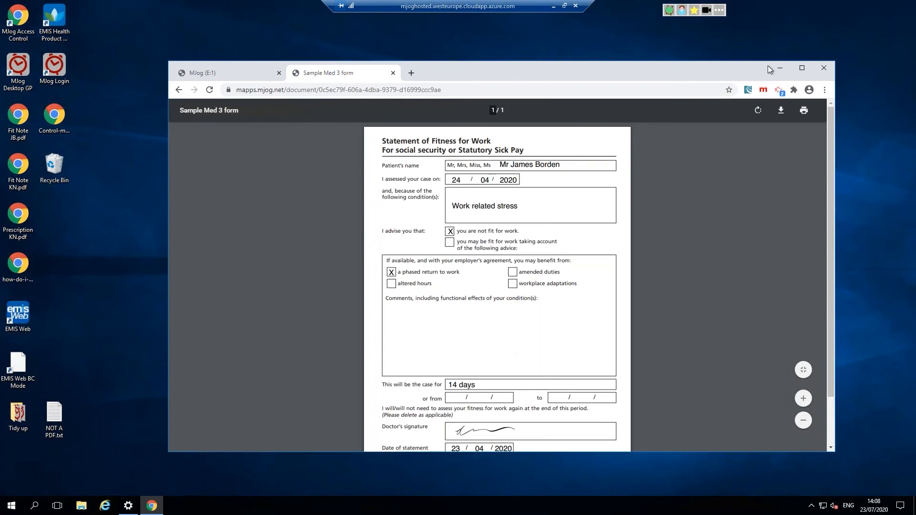
pyautogui.click(802, 68)
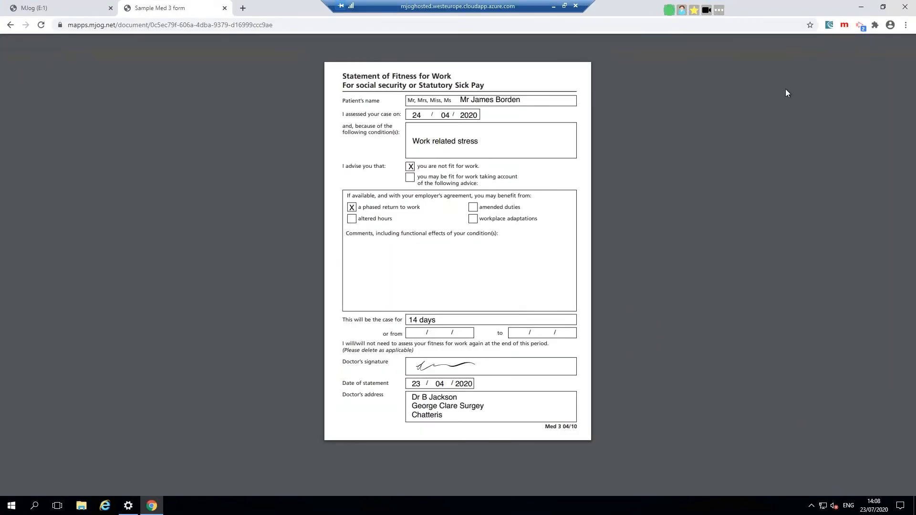
pyautogui.moveTo(835, 62)
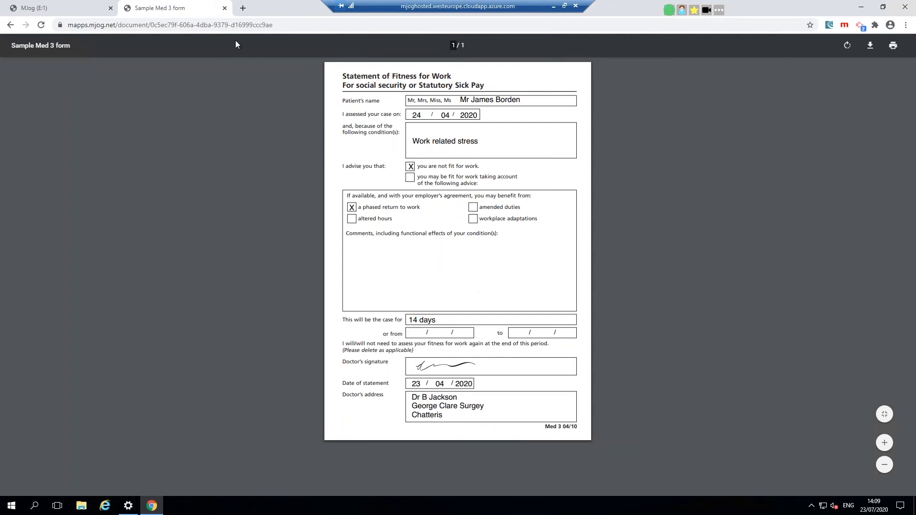
# Step: Close the Sample Med 3 fit note tab, leaving the Wilburton Surgery home page showing
pyautogui.click(224, 8)
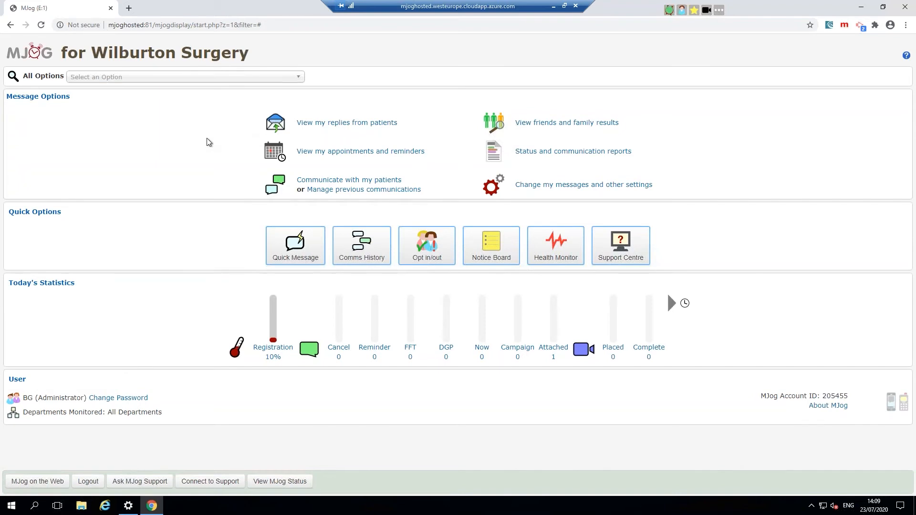
pyautogui.moveTo(221, 251); pyautogui.dragTo(311, 244)
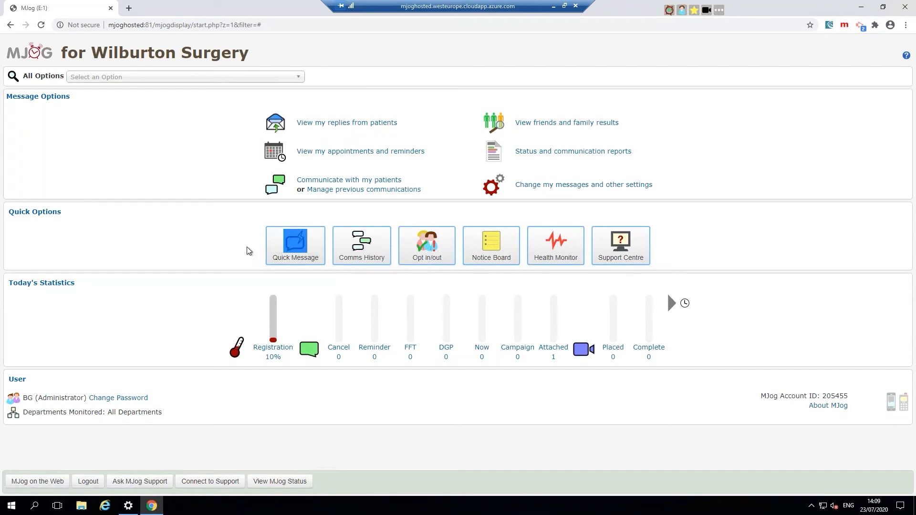
pyautogui.click(223, 244)
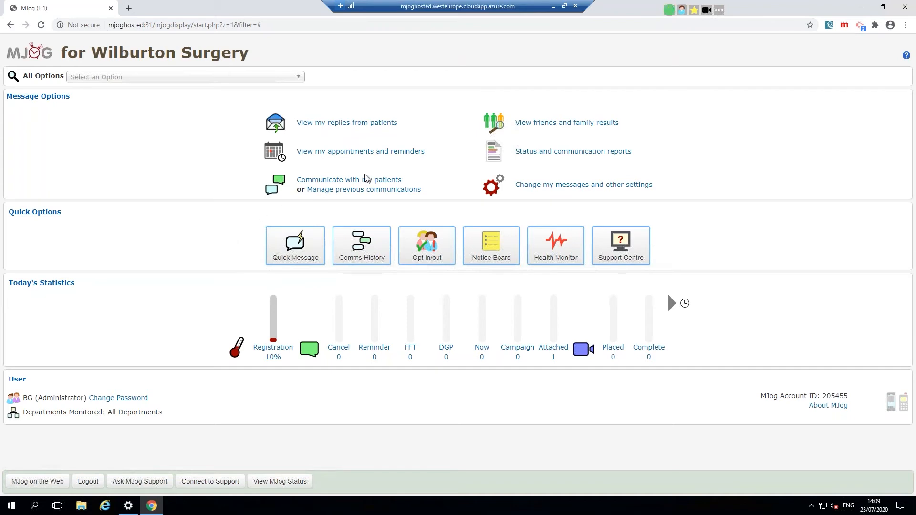
pyautogui.moveTo(409, 185); pyautogui.dragTo(293, 185)
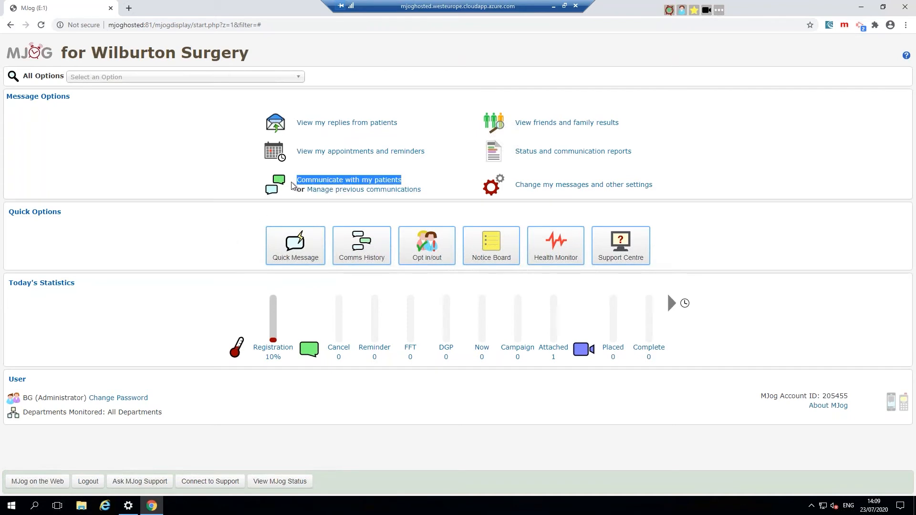
# Step: Go to Communicate with my patients, show Campaigns, and start a new campaign message
pyautogui.click(340, 182)
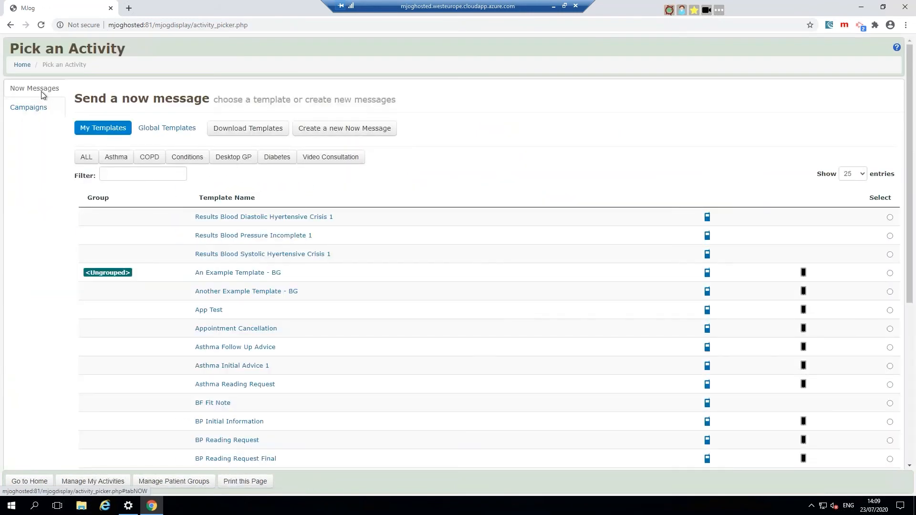
pyautogui.click(41, 107)
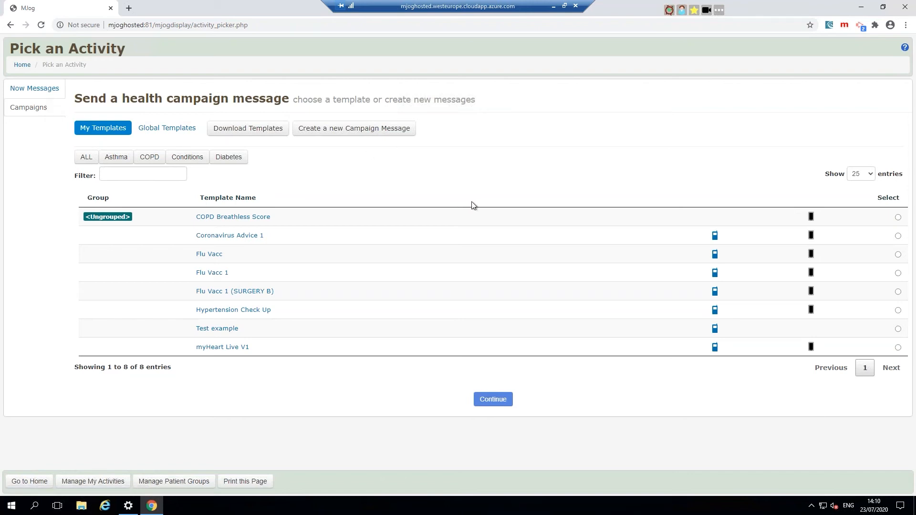
pyautogui.click(368, 129)
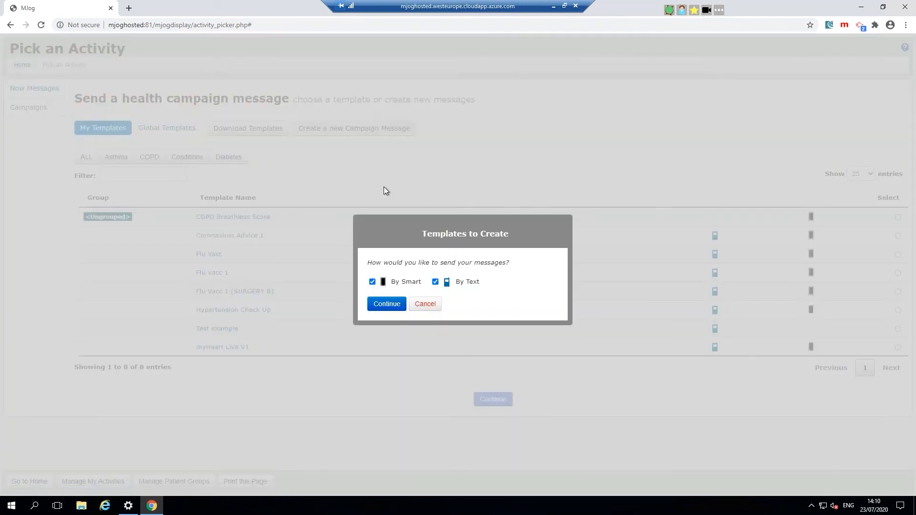
# Step: Make the campaign text-only by unticking By Smart, and begin with 'Dear' plus the First Name field
pyautogui.click(373, 282)
pyautogui.click(386, 303)
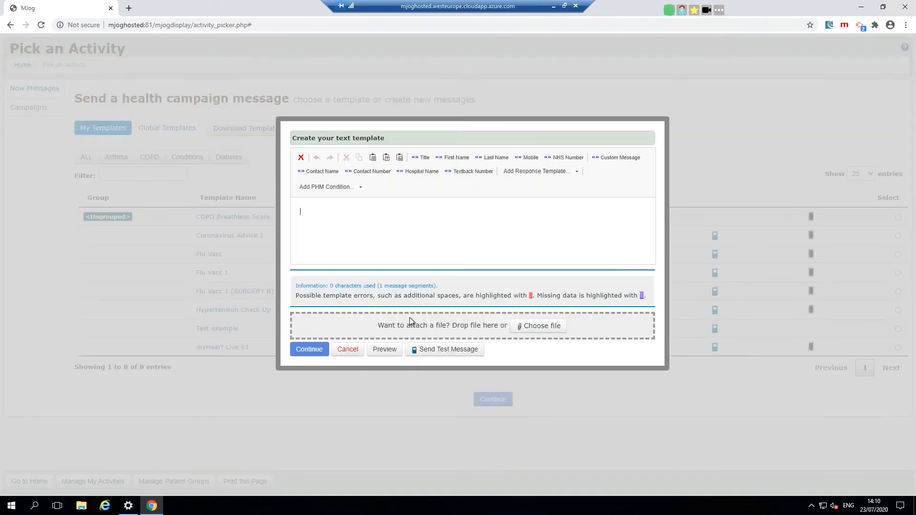
pyautogui.write('Dar')
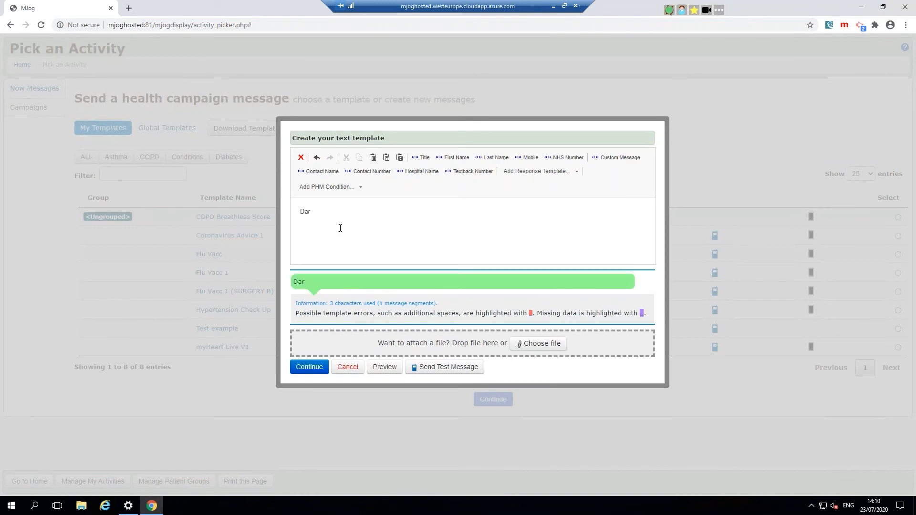
pyautogui.click(455, 158)
# Step: Add ', you are due [a thing], please contact' with Hospital Name, 'on' and Contact Number fields
pyautogui.write(', you are due [a rthn')
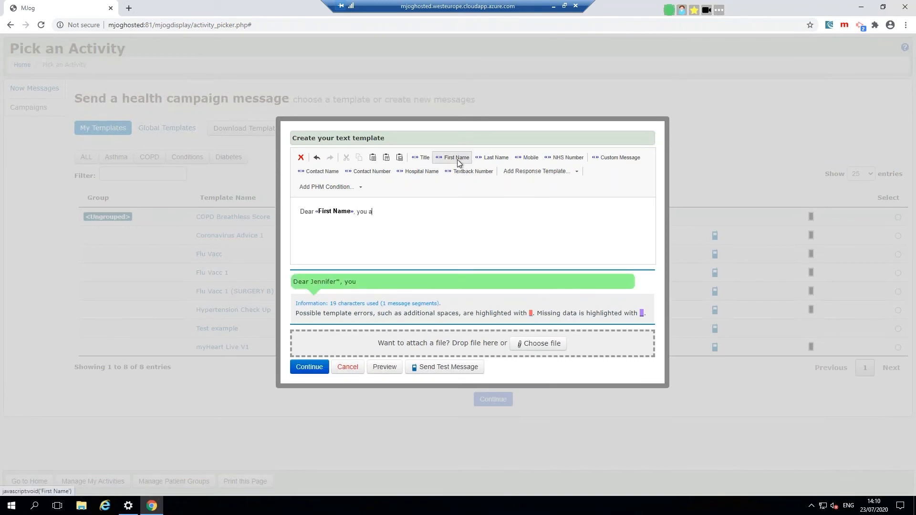
pyautogui.press('BackSpace')
pyautogui.press('BackSpace')
pyautogui.press('BackSpace')
pyautogui.press('BackSpace')
pyautogui.write('thing')
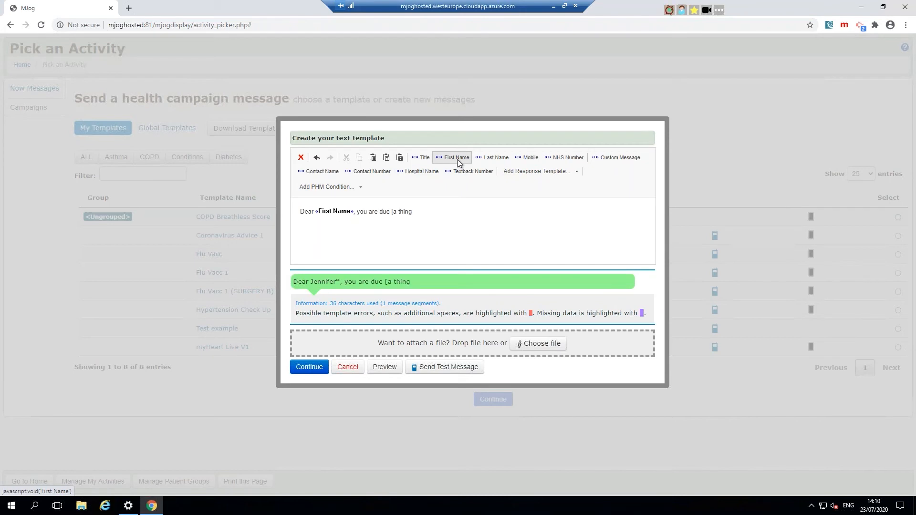
pyautogui.write('], please coontatc')
pyautogui.click(416, 171)
pyautogui.write('on')
pyautogui.click(380, 171)
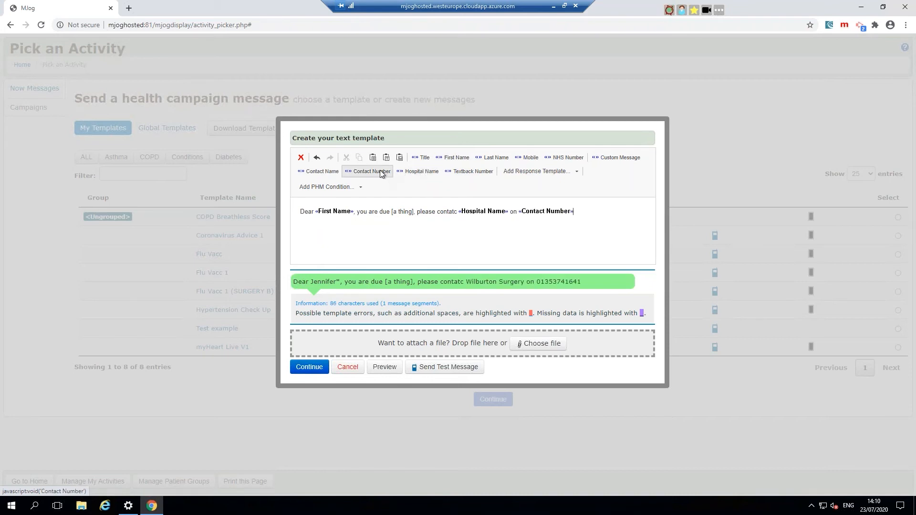
# Step: Finish with '. If you do not want [thing] reply DECLINE' and correct the remaining typos
pyautogui.write('. If you don not want [thing')
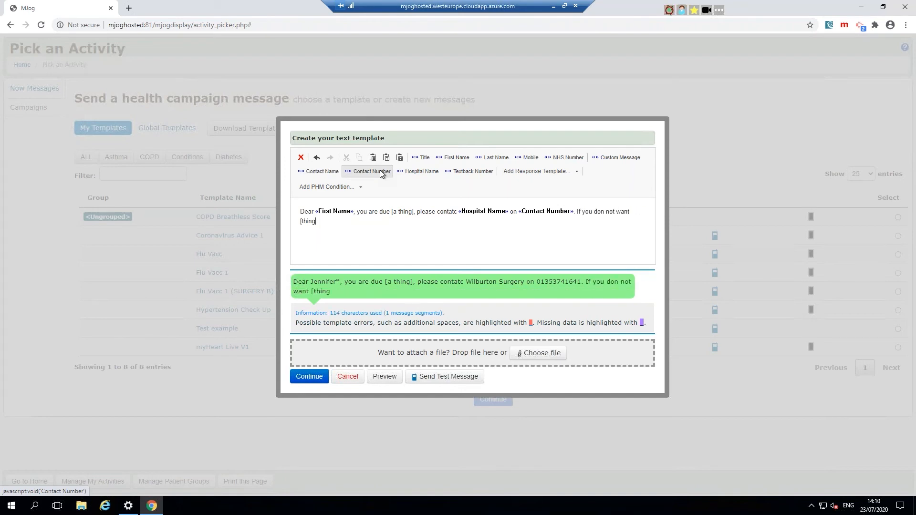
pyautogui.write('] reply DECELINE')
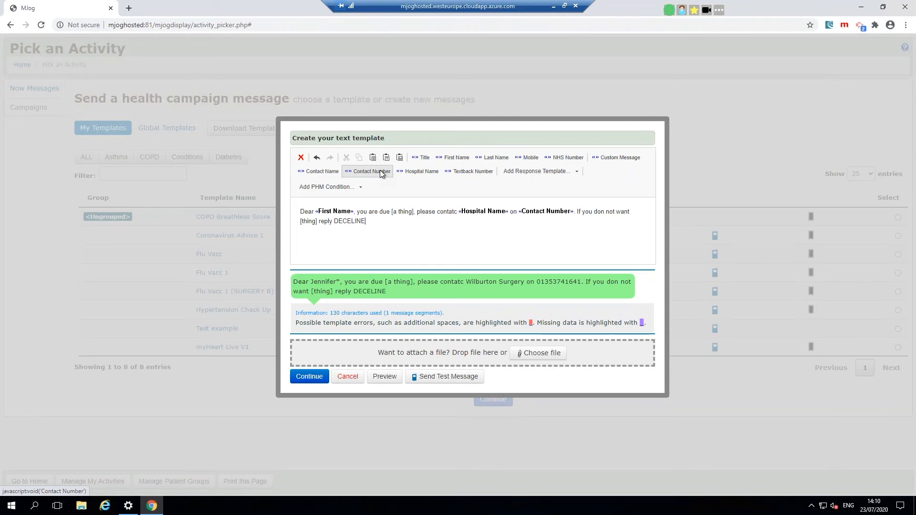
pyautogui.press('BackSpace')
pyautogui.press('BackSpace')
pyautogui.press('BackSpace')
pyautogui.press('BackSpace')
pyautogui.press('BackSpace')
pyautogui.write('LINE')
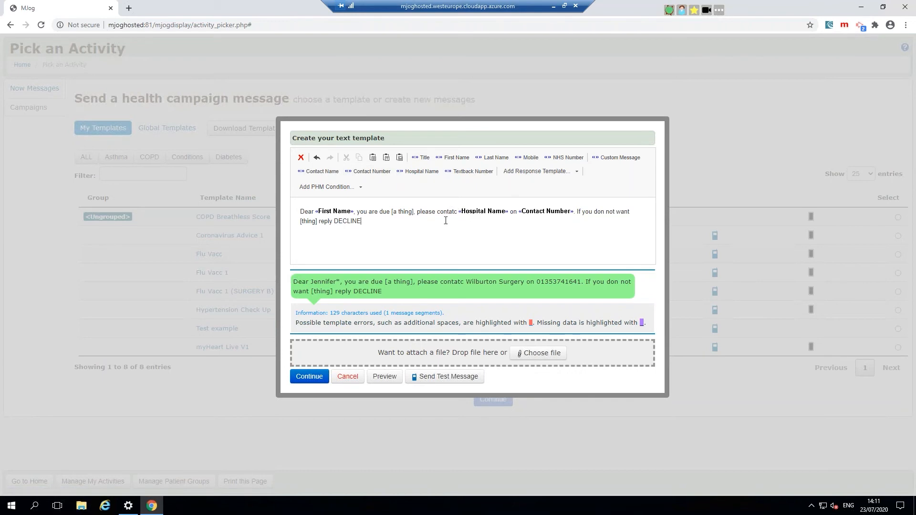
pyautogui.press('BackSpace')
pyautogui.write('t')
pyautogui.click(604, 213)
pyautogui.write('t')
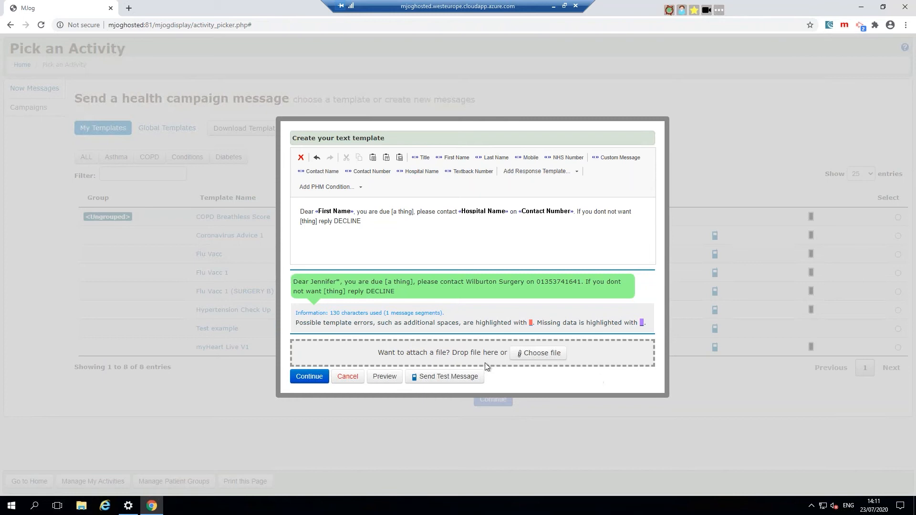
# Step: Drop how-do-i-control-my-blood-pressure.pdf from the desktop onto the message's file zone as a smart link
pyautogui.click(881, 8)
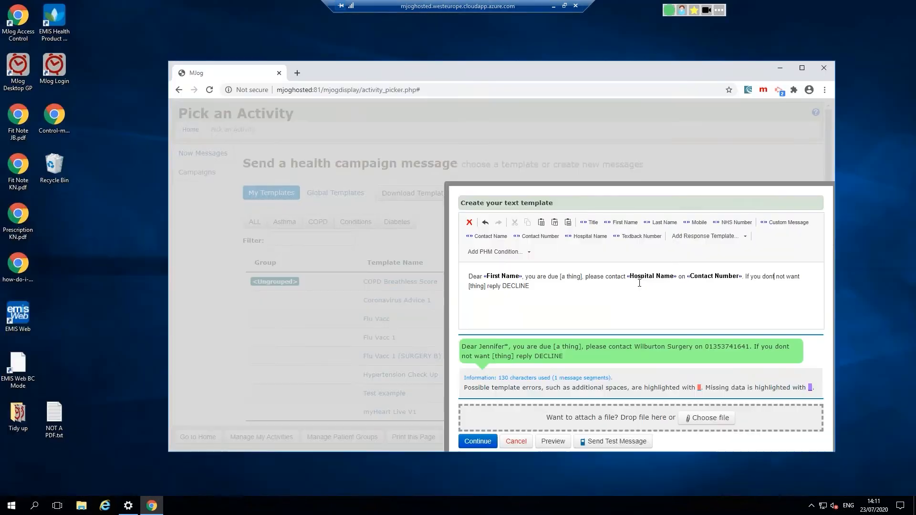
pyautogui.click(18, 267)
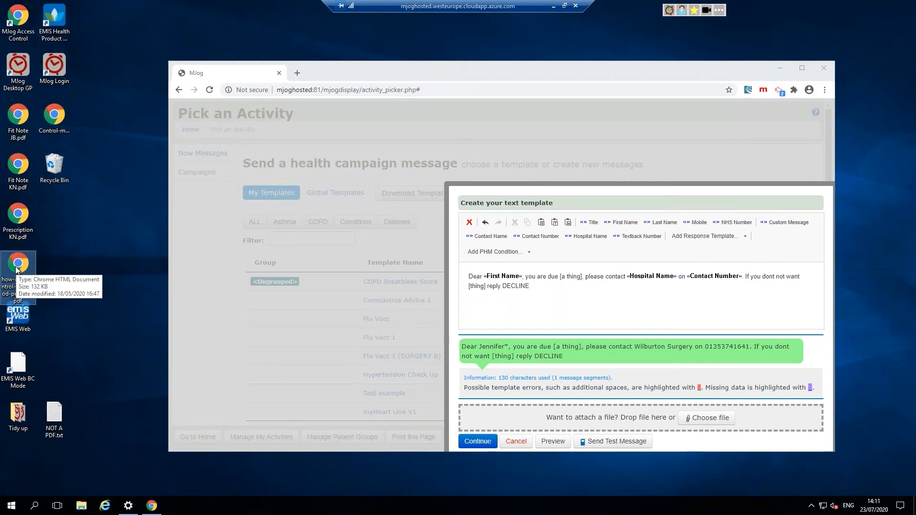
pyautogui.moveTo(18, 267); pyautogui.dragTo(646, 411)
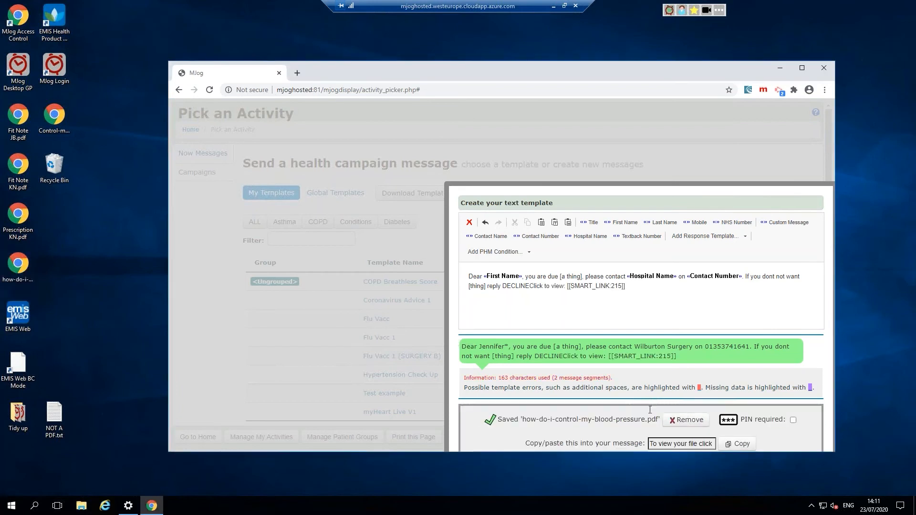
pyautogui.click(798, 67)
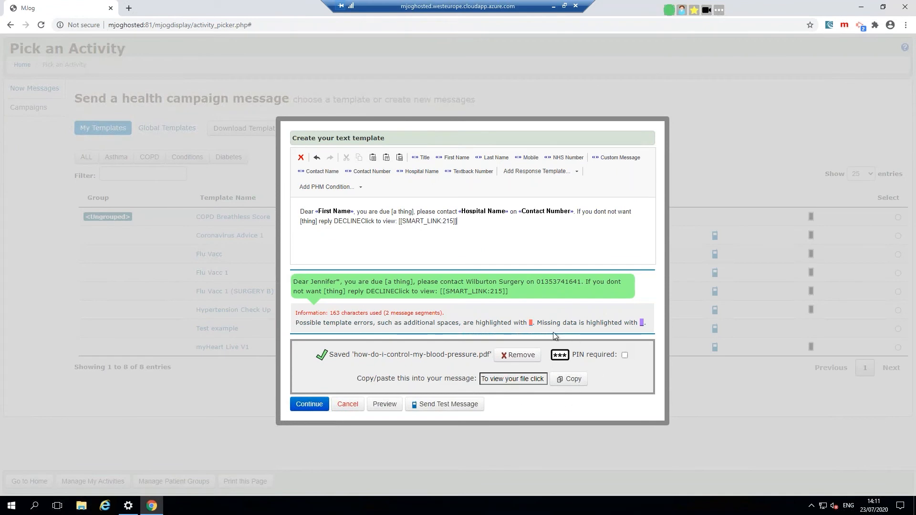
# Step: End the DECLINE sentence with a period and trim the 'Click to view' link wording
pyautogui.click(361, 221)
pyautogui.write('.')
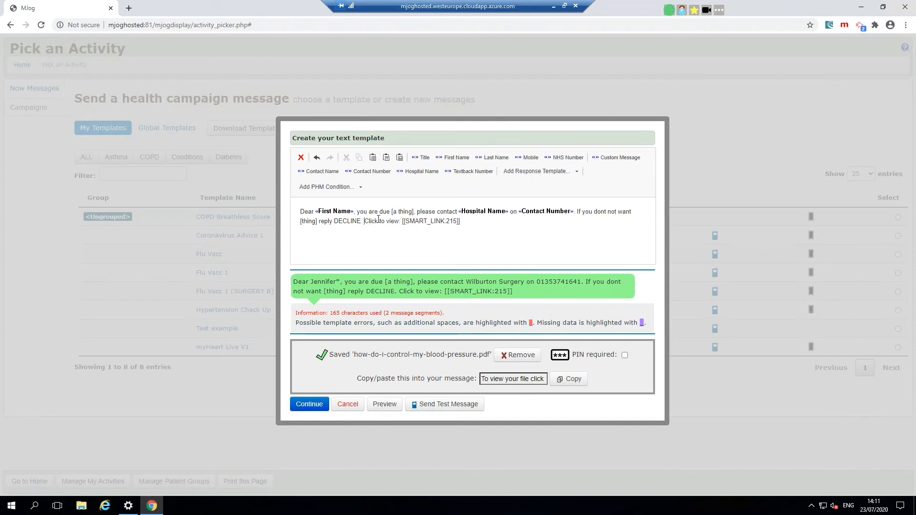
pyautogui.moveTo(365, 222); pyautogui.dragTo(482, 228)
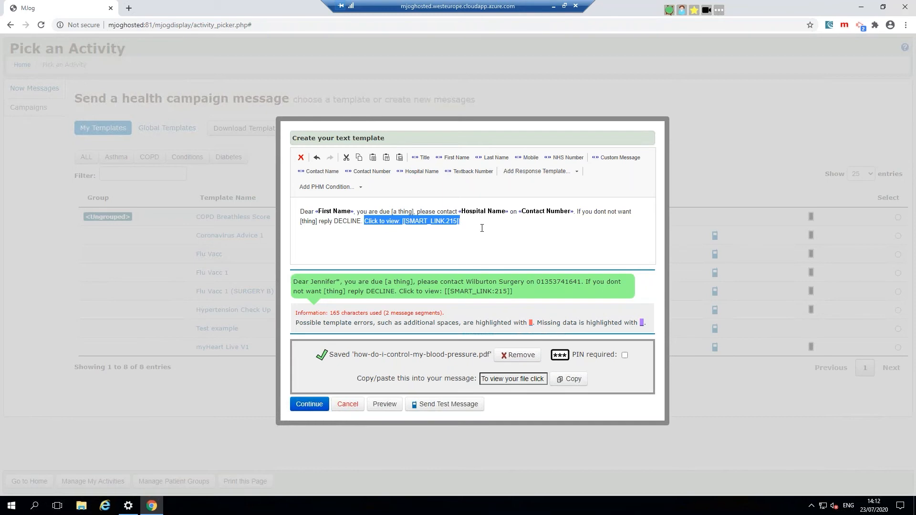
pyautogui.click(387, 222)
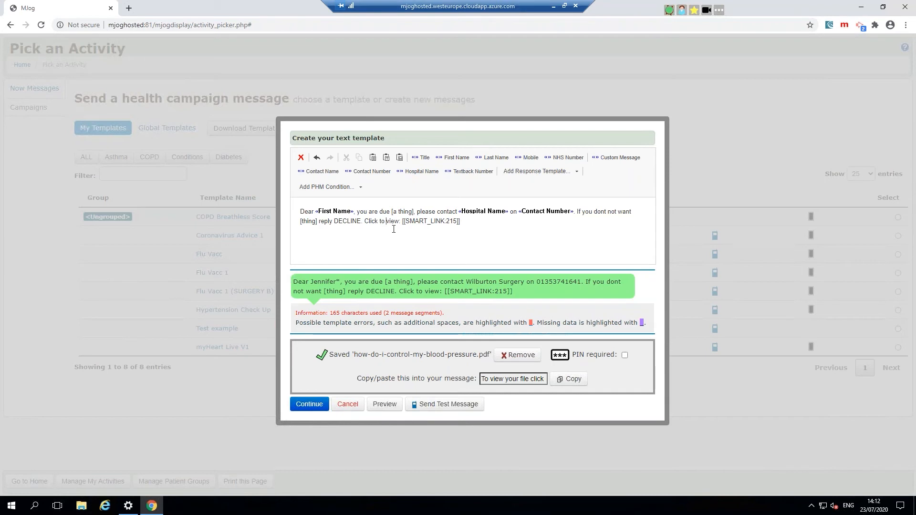
pyautogui.press('Delete')
pyautogui.press('Delete')
pyautogui.press('Delete')
pyautogui.press('BackSpace')
pyautogui.press('BackSpace')
pyautogui.press('BackSpace')
pyautogui.press('BackSpace')
pyautogui.press('BackSpace')
pyautogui.press('BackSpace')
pyautogui.press('BackSpace')
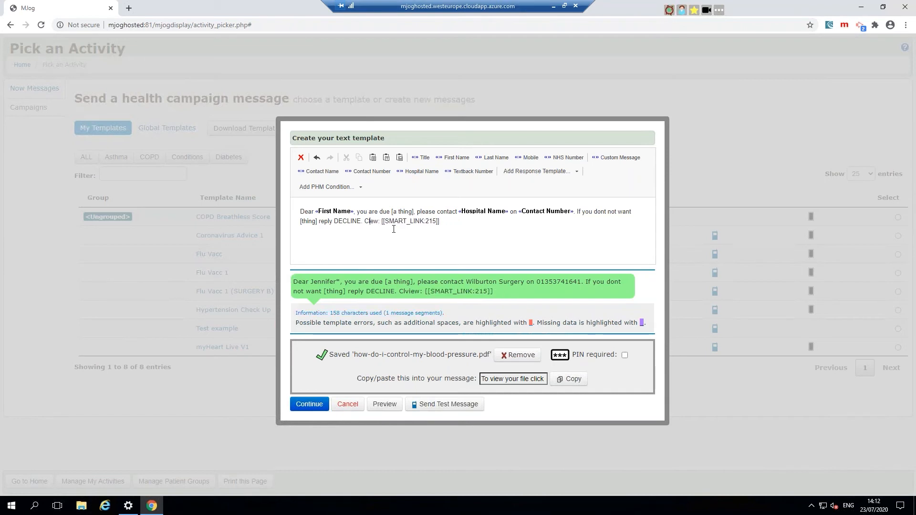
pyautogui.press('Delete')
pyautogui.press('BackSpace')
# Step: Type 'For further information' before the file link and save the template
pyautogui.write('FOr furfther')
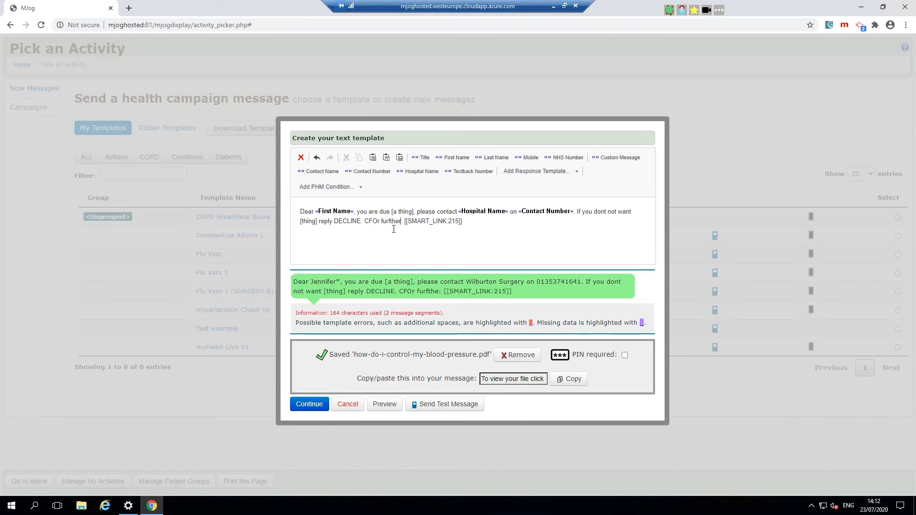
pyautogui.press('BackSpace')
pyautogui.press('BackSpace')
pyautogui.press('BackSpace')
pyautogui.press('BackSpace')
pyautogui.press('BackSpace')
pyautogui.press('BackSpace')
pyautogui.press('BackSpace')
pyautogui.press('BackSpace')
pyautogui.press('BackSpace')
pyautogui.press('BackSpace')
pyautogui.press('BackSpace')
pyautogui.press('BackSpace')
pyautogui.press('BackSpace')
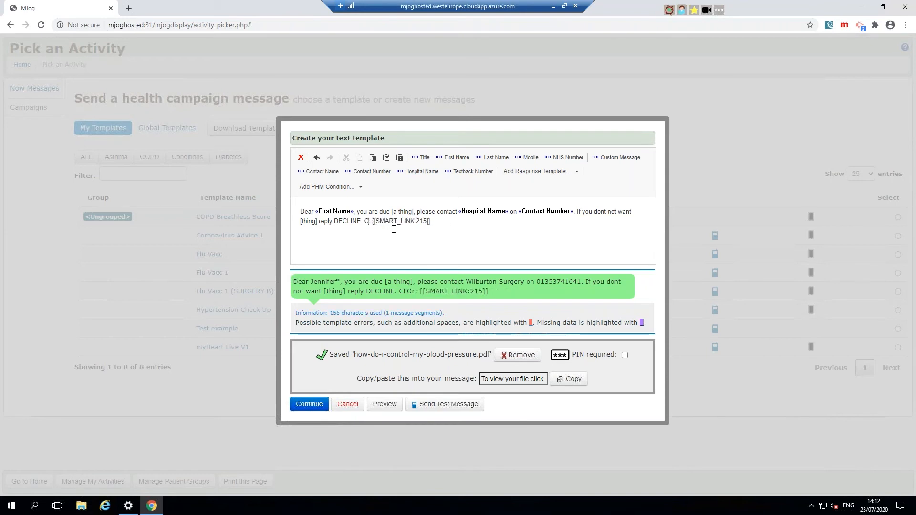
pyautogui.write('For fur')
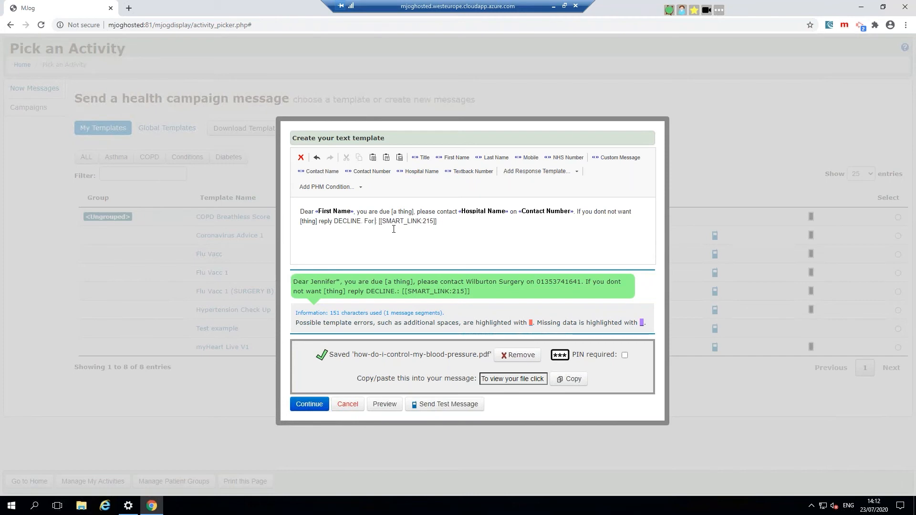
pyautogui.write('ther information')
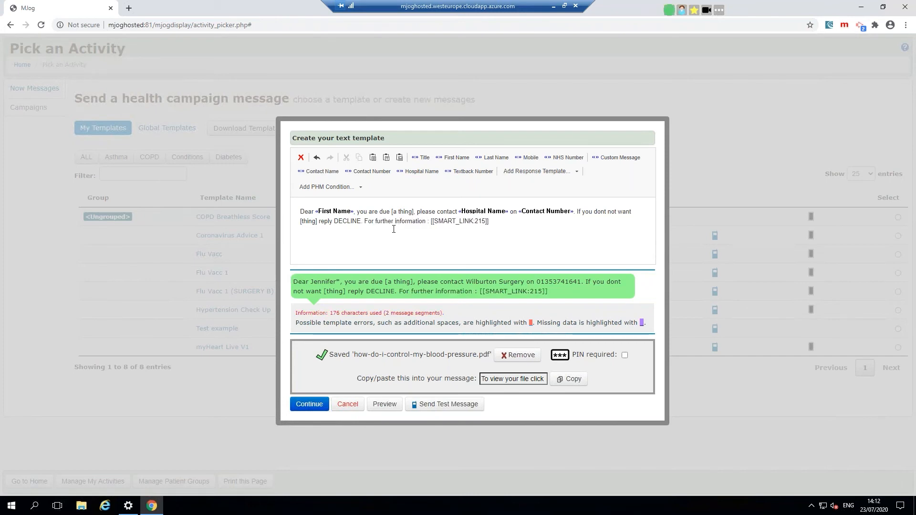
pyautogui.write(' plick click')
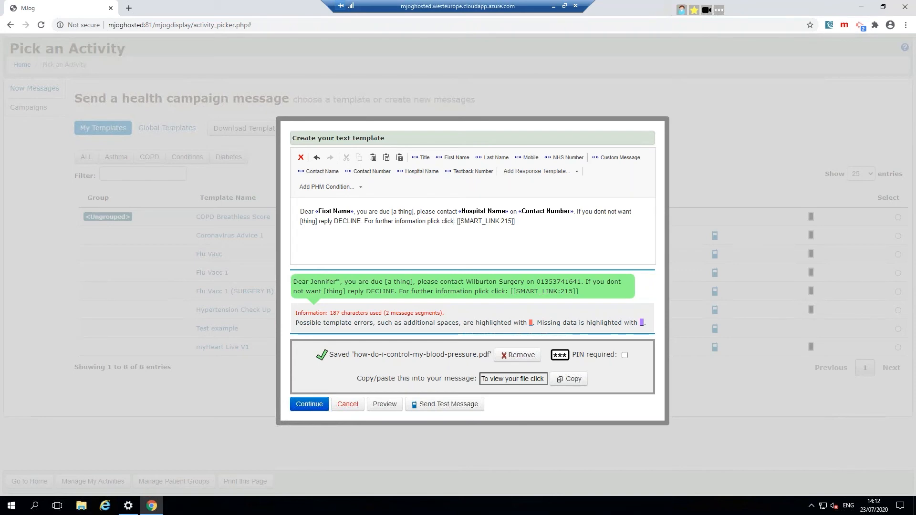
pyautogui.click(315, 407)
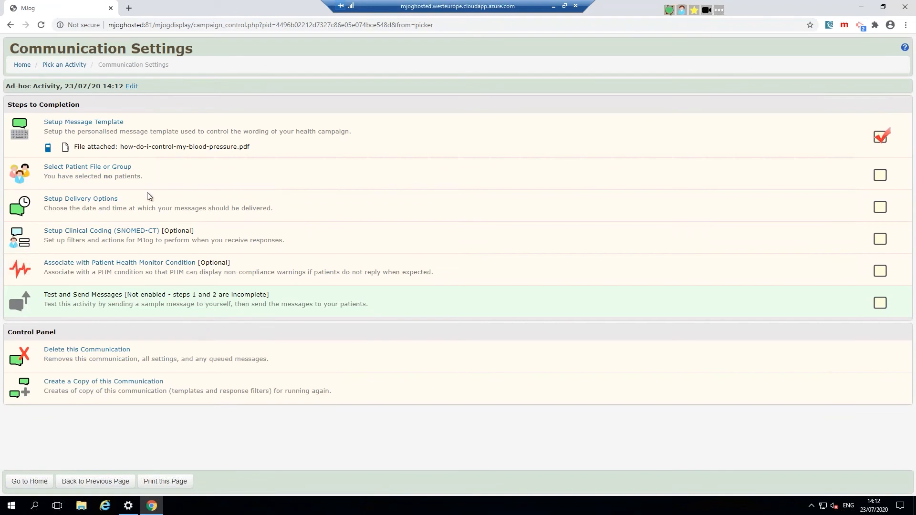
# Step: Highlight the patient selection and optional clinical coding steps, then go back to Pick an Activity
pyautogui.tripleClick(93, 176)
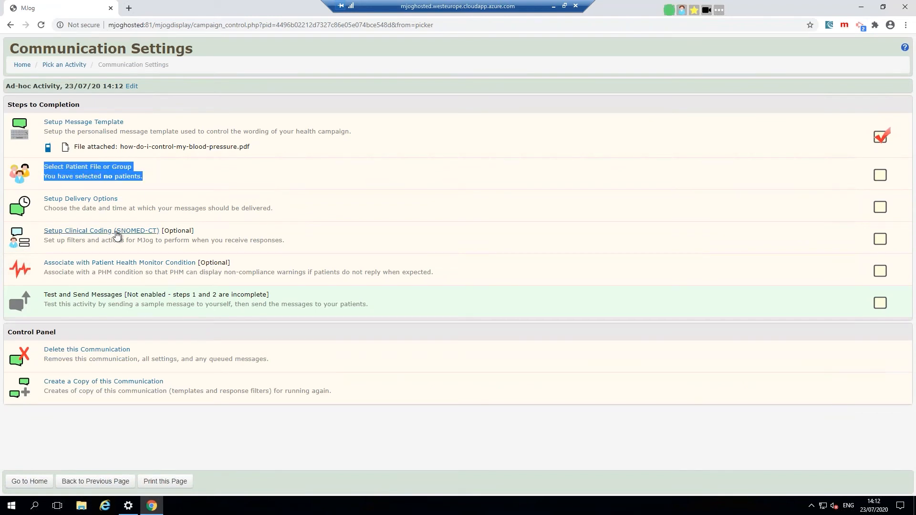
pyautogui.moveTo(132, 208); pyautogui.dragTo(15, 196)
pyautogui.moveTo(98, 231); pyautogui.dragTo(196, 231)
pyautogui.moveTo(66, 223)
pyautogui.mouseDown()
pyautogui.moveTo(72, 208)
pyautogui.moveTo(51, 231)
pyautogui.mouseUp()
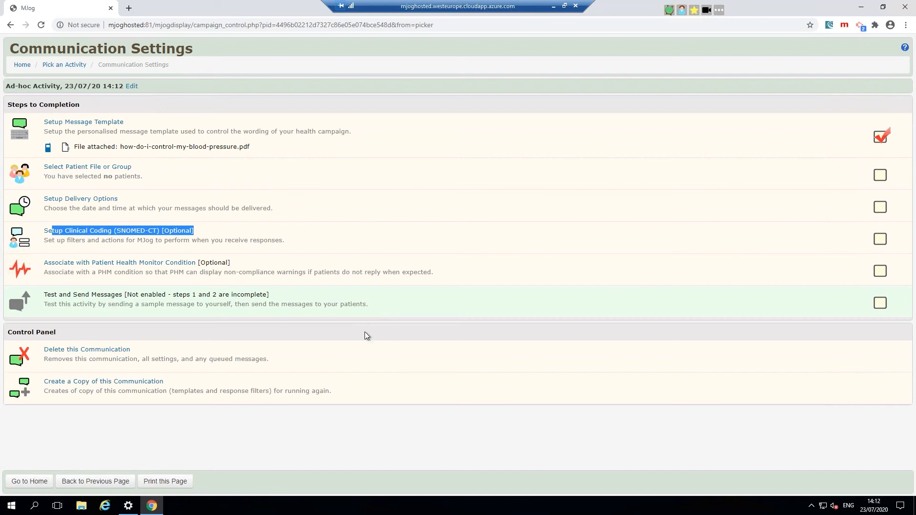
pyautogui.click(83, 483)
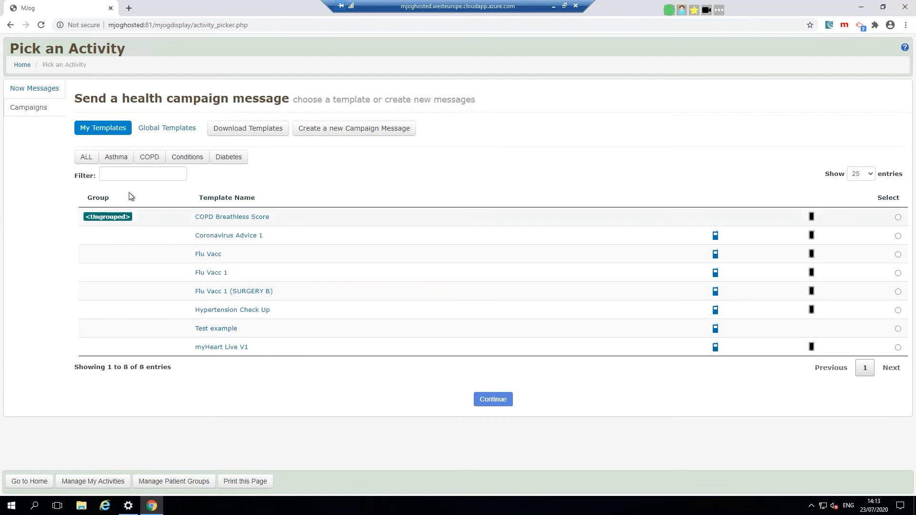
# Step: Return to the Wilburton Surgery home page with Go to Home
pyautogui.click(29, 481)
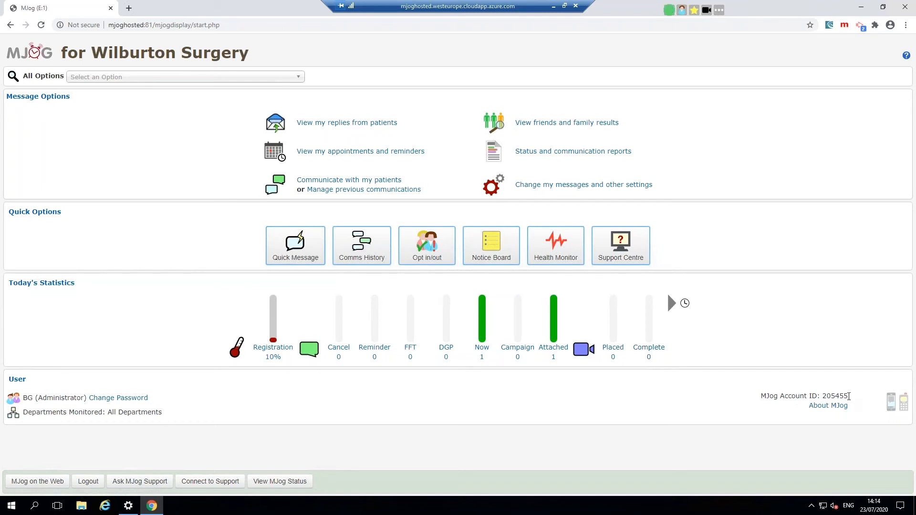
pyautogui.tripleClick(847, 397)
pyautogui.click(841, 394)
# Step: Open Desktop GP Options in a new tab, then minimise Chrome to show the desktop
pyautogui.click(719, 9)
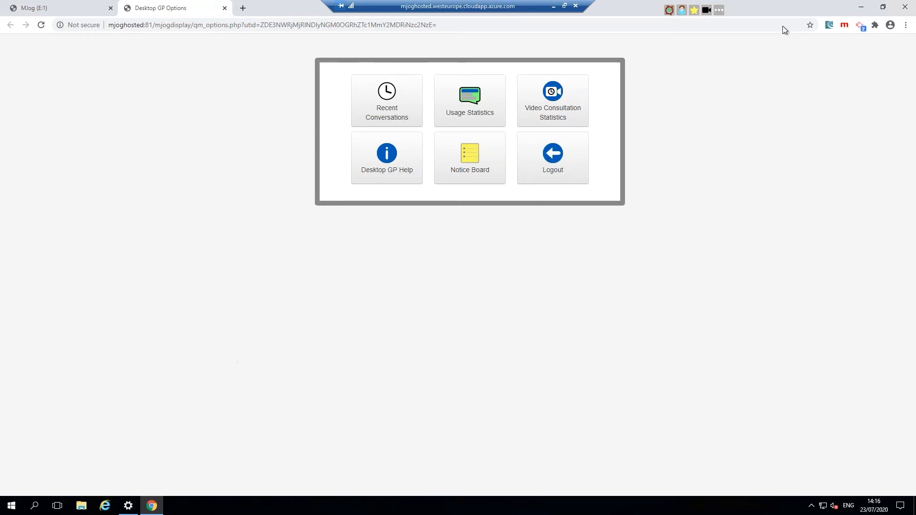
pyautogui.click(861, 7)
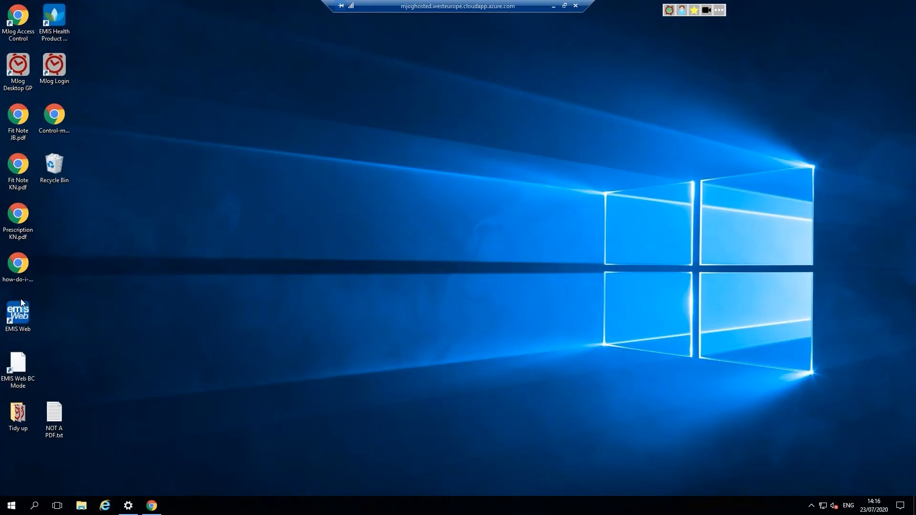
# Step: Launch EMIS Web from its desktop shortcut to bring up the sign-in window
pyautogui.doubleClick(19, 317)
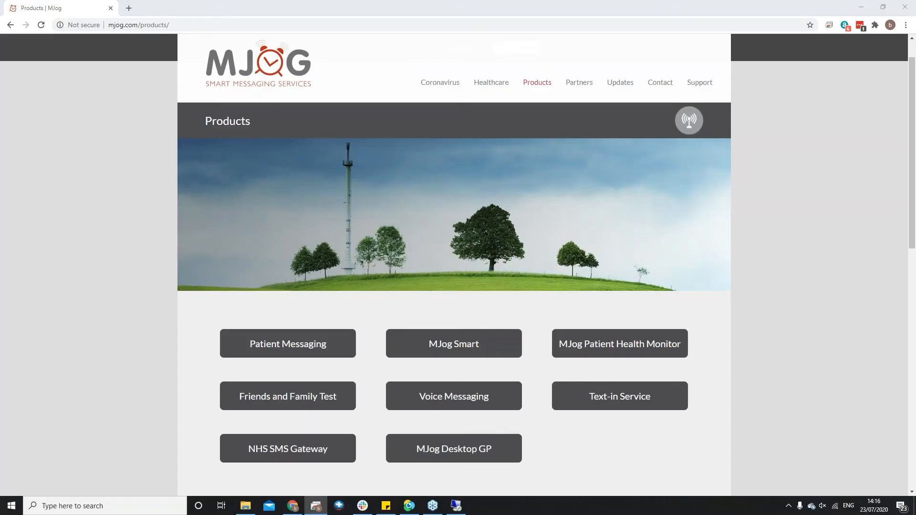
pyautogui.click(861, 7)
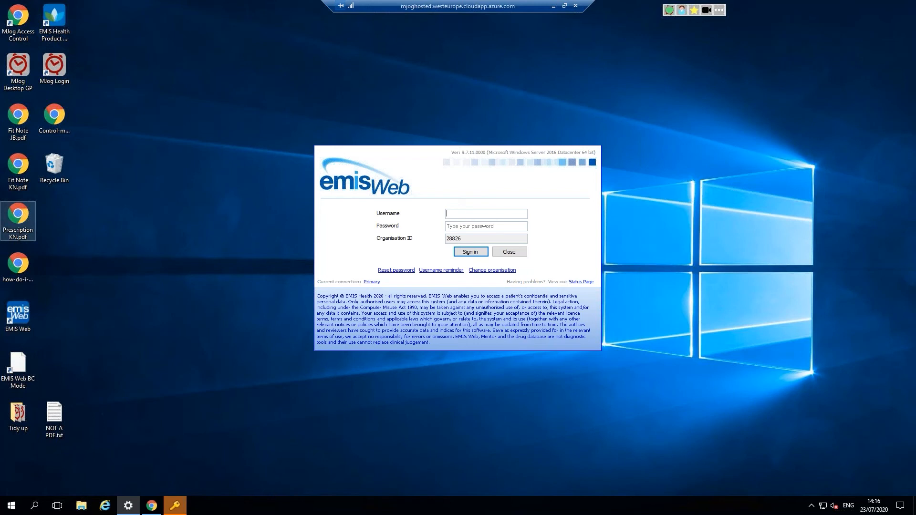
# Step: Sign in to EMIS Web with the test account's username and pasted password
pyautogui.click(466, 213)
pyautogui.write('MJogTest')
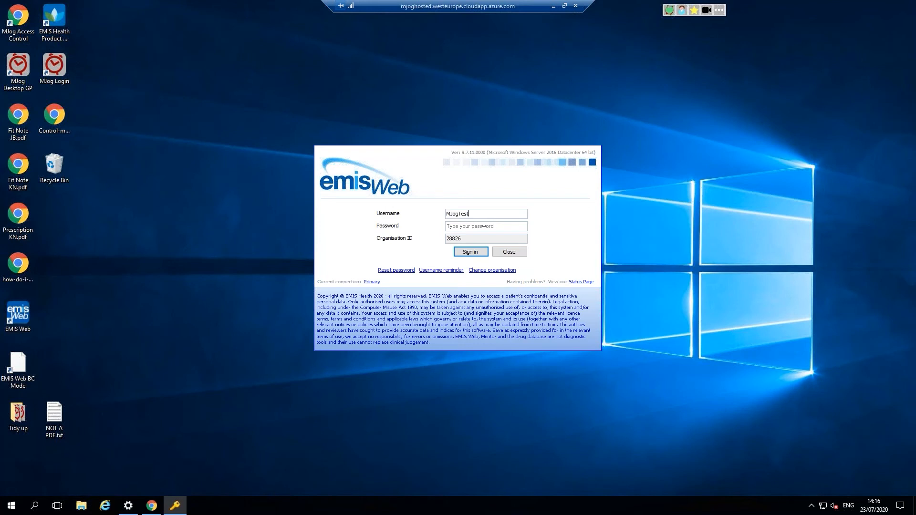
pyautogui.click(482, 228)
pyautogui.hotkey('ctrl', 'v')
pyautogui.click(481, 256)
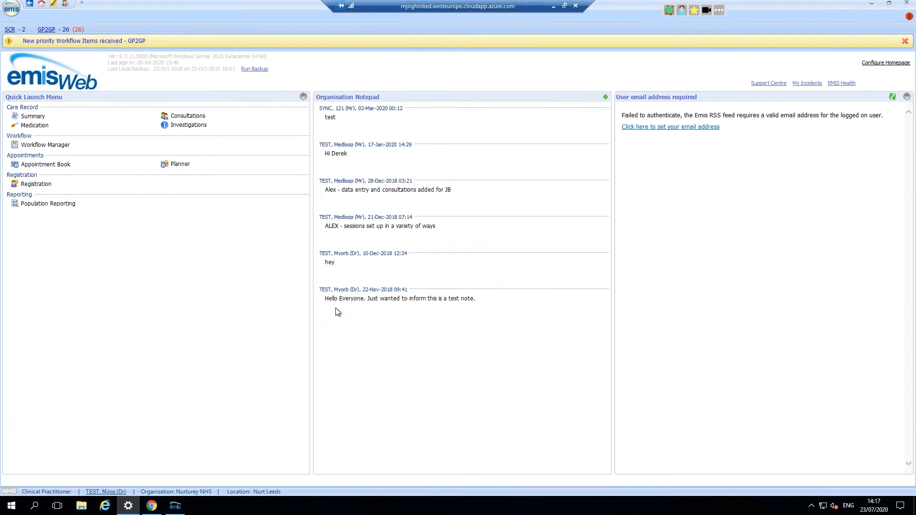
# Step: Load the test patient from Recently Selected Patients and start an MJog Quick Message to them
pyautogui.click(10, 7)
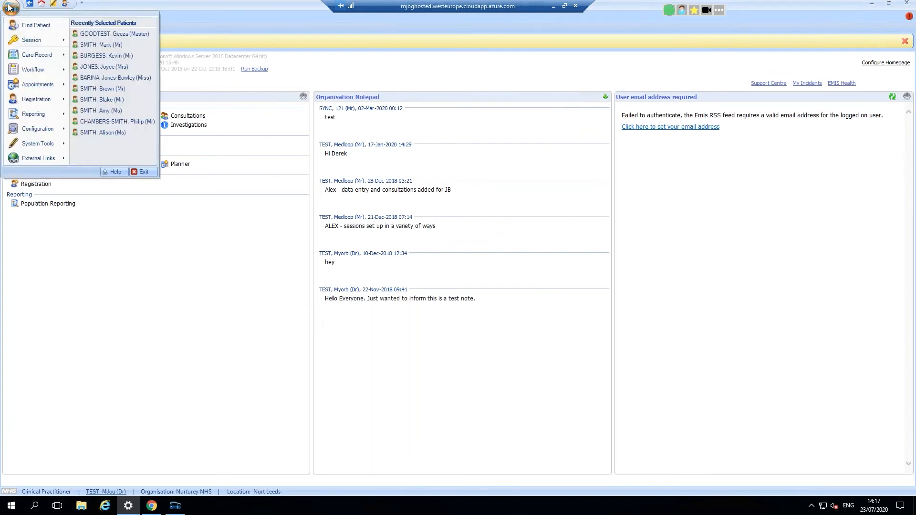
pyautogui.click(107, 37)
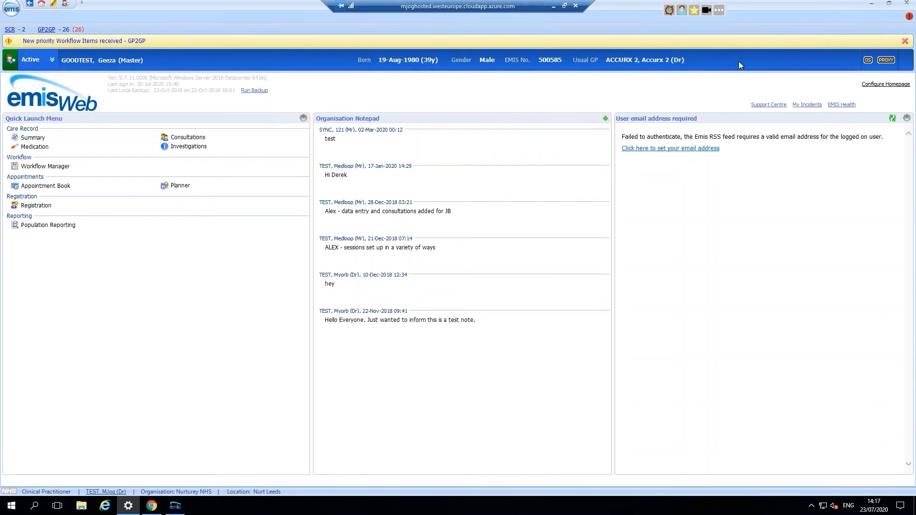
pyautogui.click(678, 13)
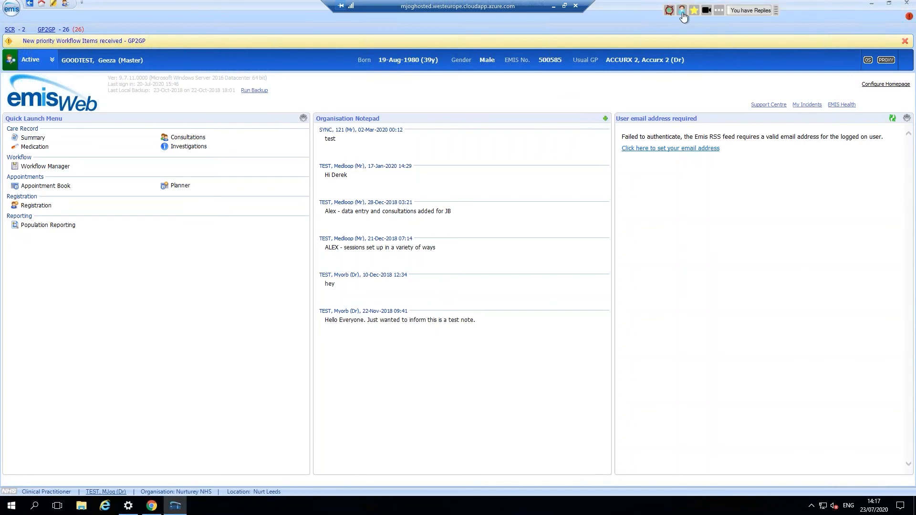
pyautogui.click(683, 14)
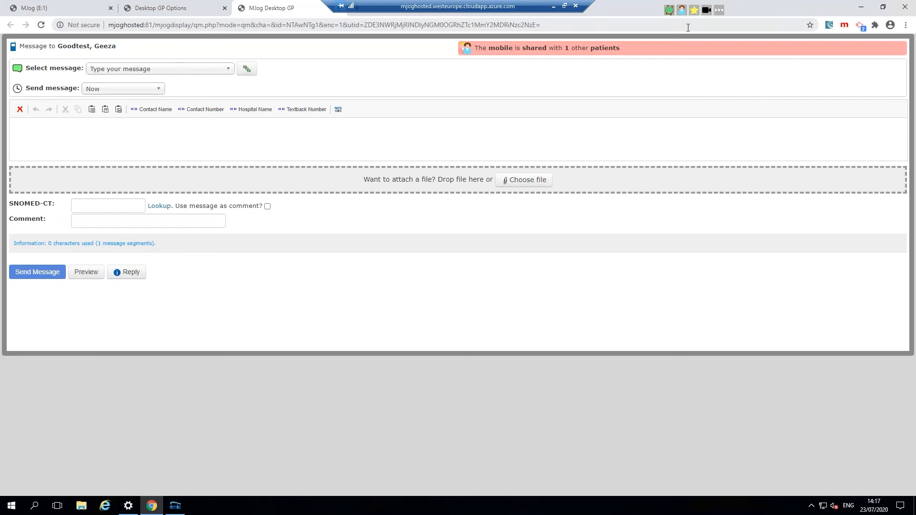
# Step: Fill the message with the Prescription Attached template, then restore Chrome and minimise EMIS Web
pyautogui.moveTo(123, 48); pyautogui.dragTo(14, 51)
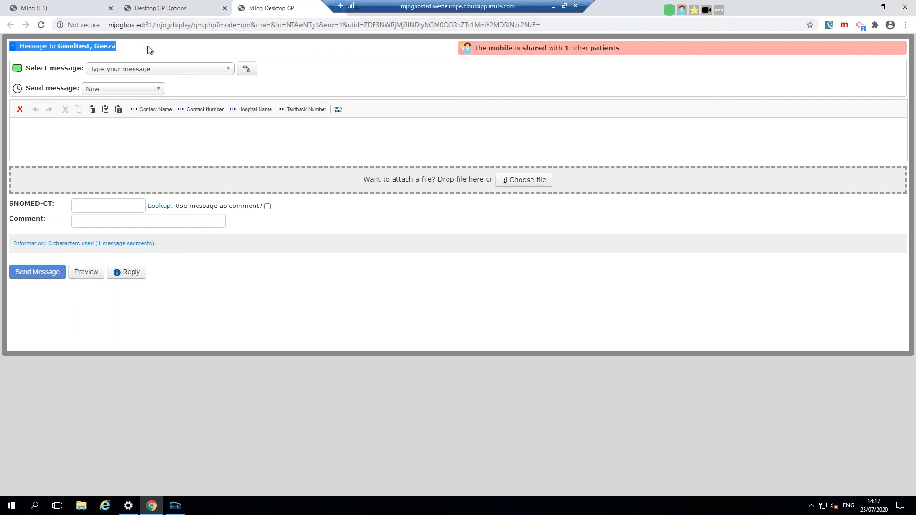
pyautogui.click(148, 46)
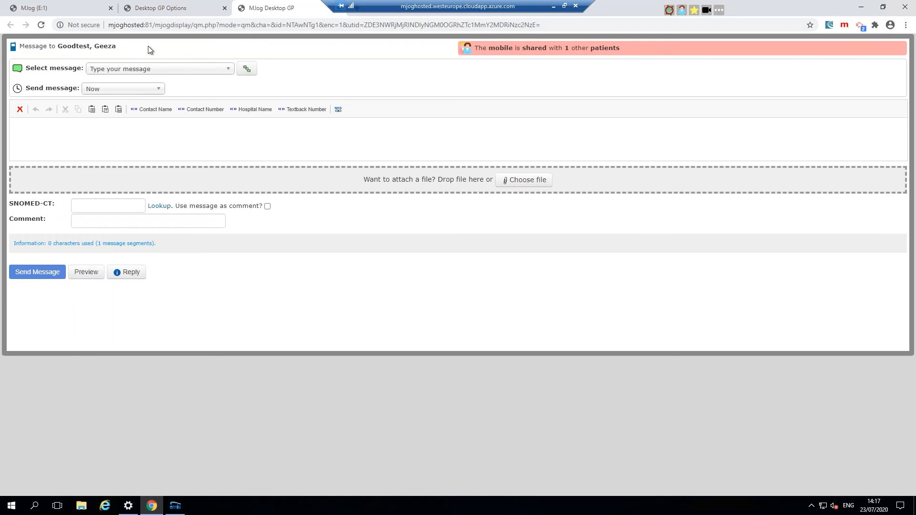
pyautogui.click(229, 70)
pyautogui.scroll(-5, 157, 143)
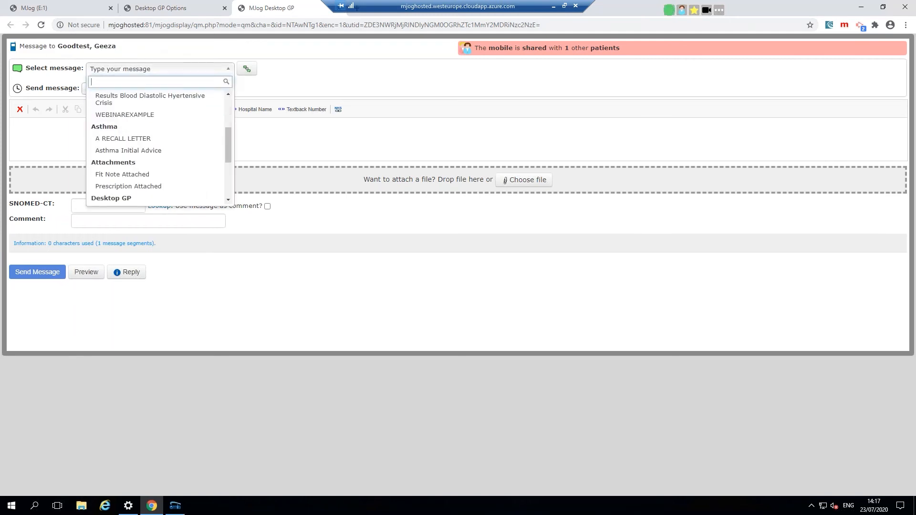
pyautogui.click(181, 139)
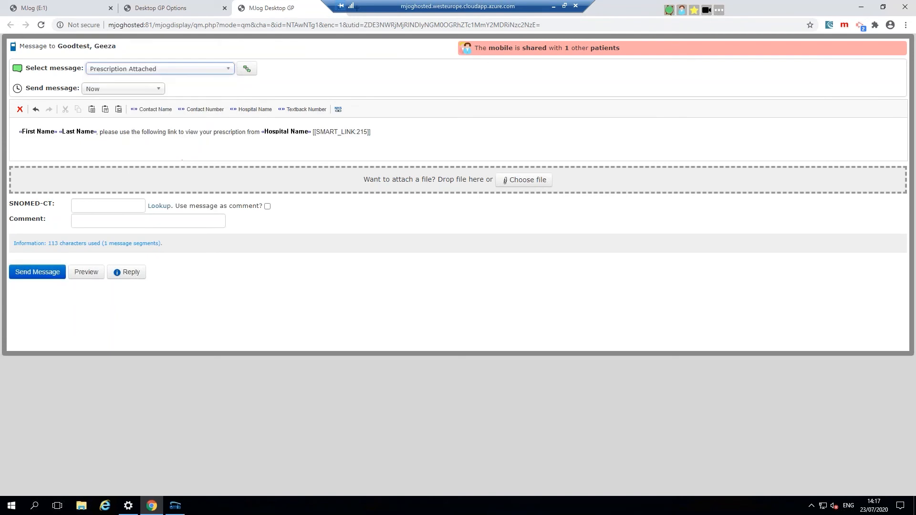
pyautogui.click(883, 7)
pyautogui.click(871, 3)
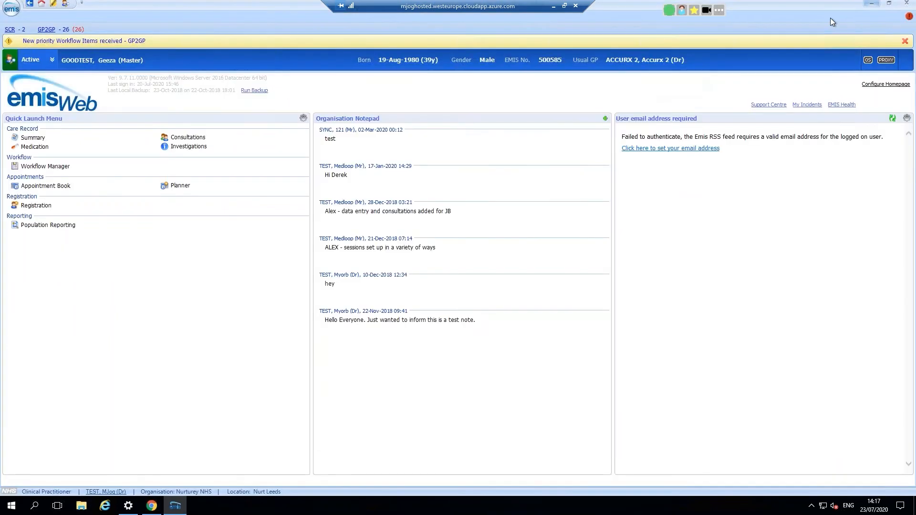
# Step: Attach Prescription KN.pdf, send the message to the patient, and return to the MJog start page
pyautogui.moveTo(18, 216); pyautogui.dragTo(640, 251)
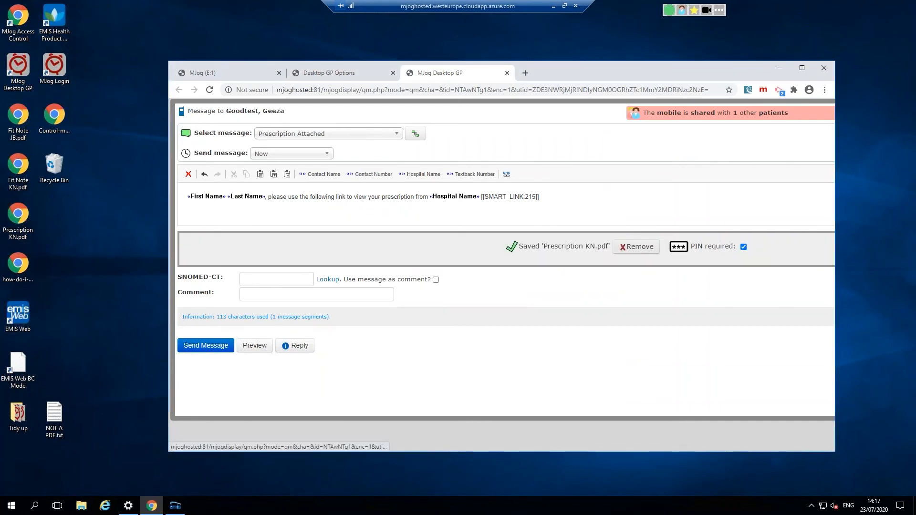
pyautogui.click(200, 350)
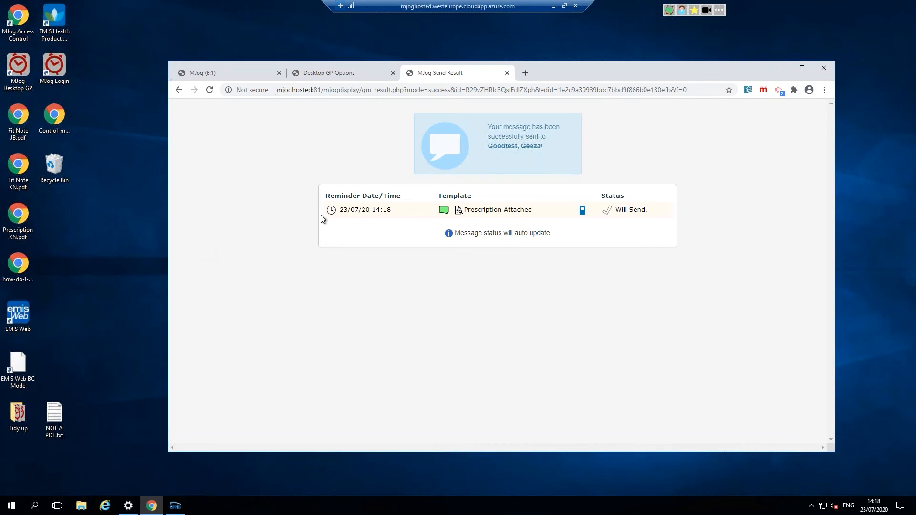
pyautogui.click(228, 71)
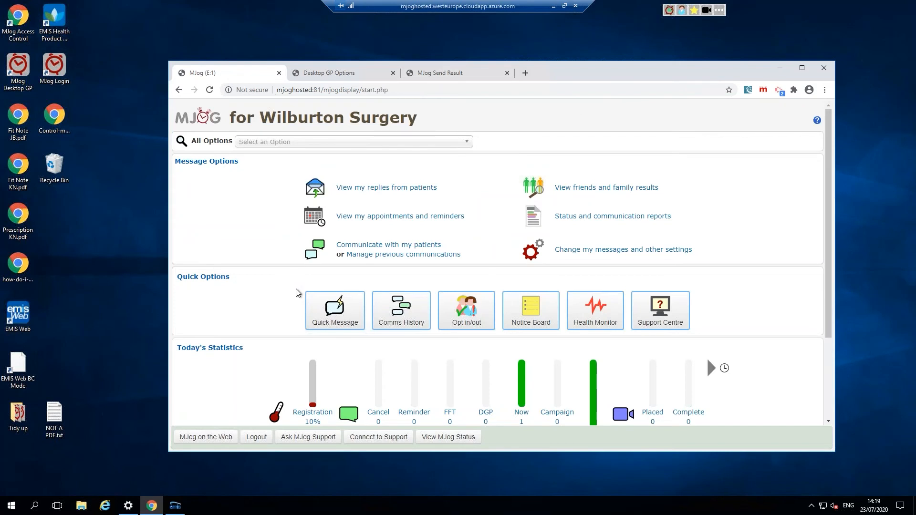
pyautogui.click(338, 312)
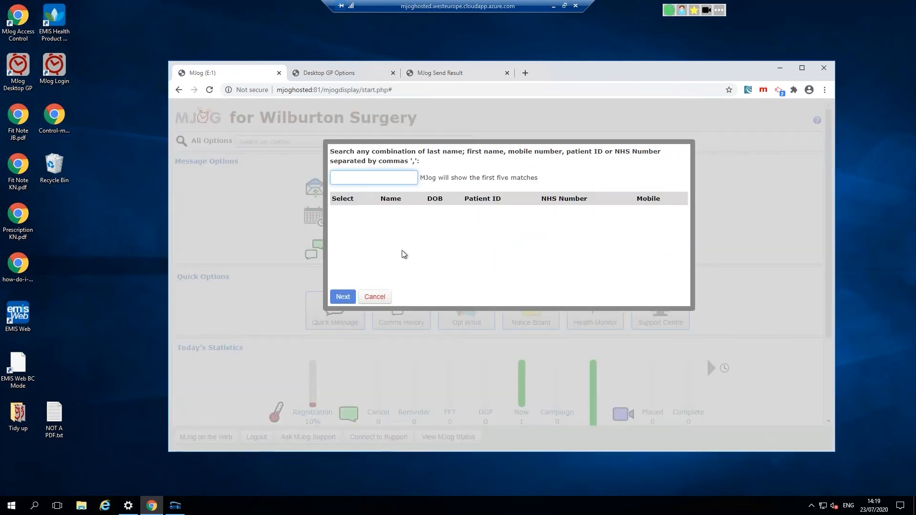
pyautogui.click(375, 296)
pyautogui.click(330, 315)
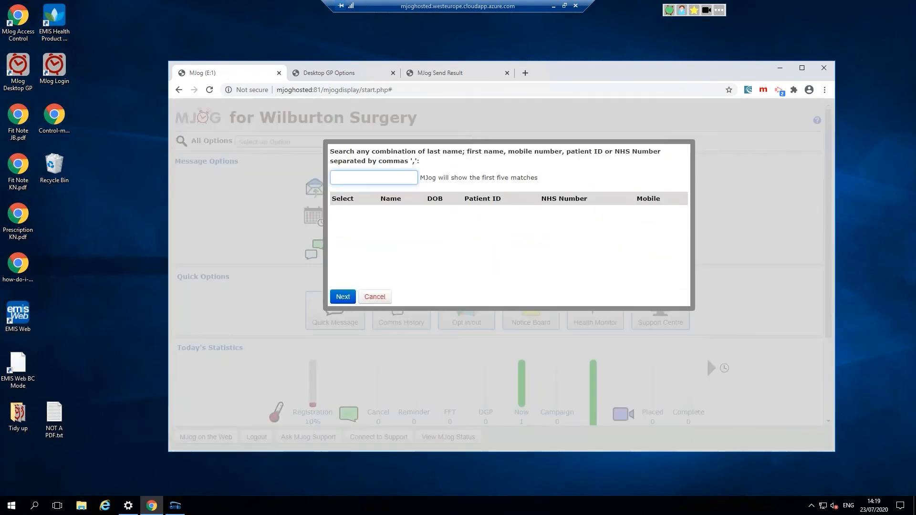
pyautogui.write('mog')
pyautogui.press('BackSpace')
pyautogui.press('BackSpace')
pyautogui.press('BackSpace')
pyautogui.write('geeza')
pyautogui.click(405, 210)
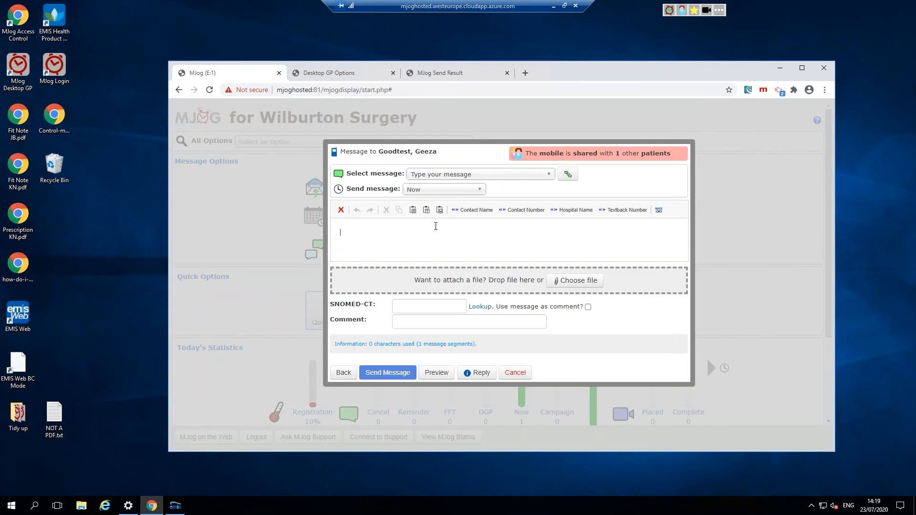
pyautogui.write('if you do')
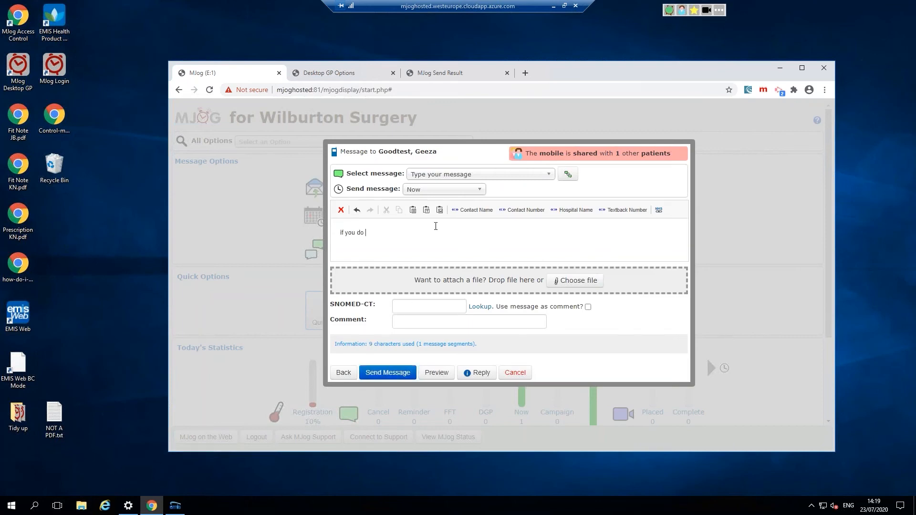
pyautogui.press('BackSpace')
pyautogui.press('BackSpace')
pyautogui.press('BackSpace')
pyautogui.press('BackSpace')
pyautogui.press('BackSpace')
pyautogui.press('BackSpace')
pyautogui.press('BackSpace')
pyautogui.press('BackSpace')
pyautogui.press('BackSpace')
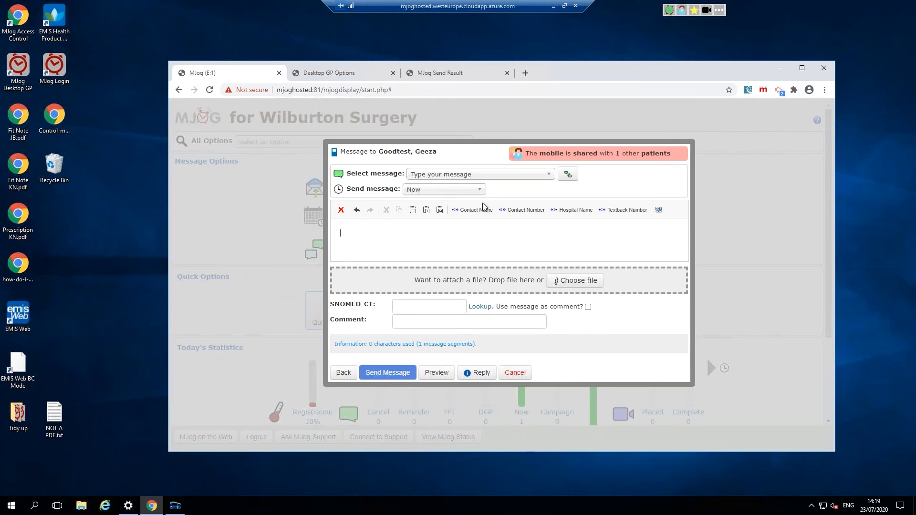
pyautogui.click(515, 373)
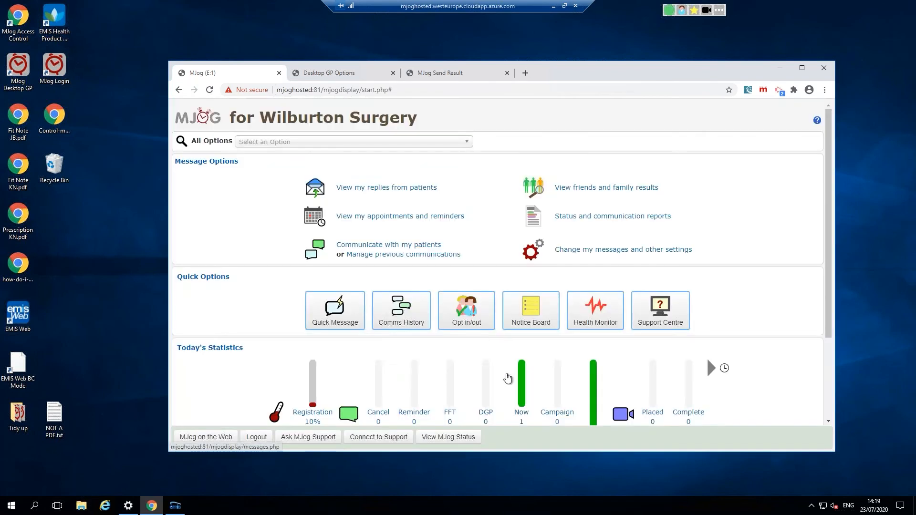
# Step: Download Smoking Status Version 1 from the Smoking template category into My Templates
pyautogui.click(392, 246)
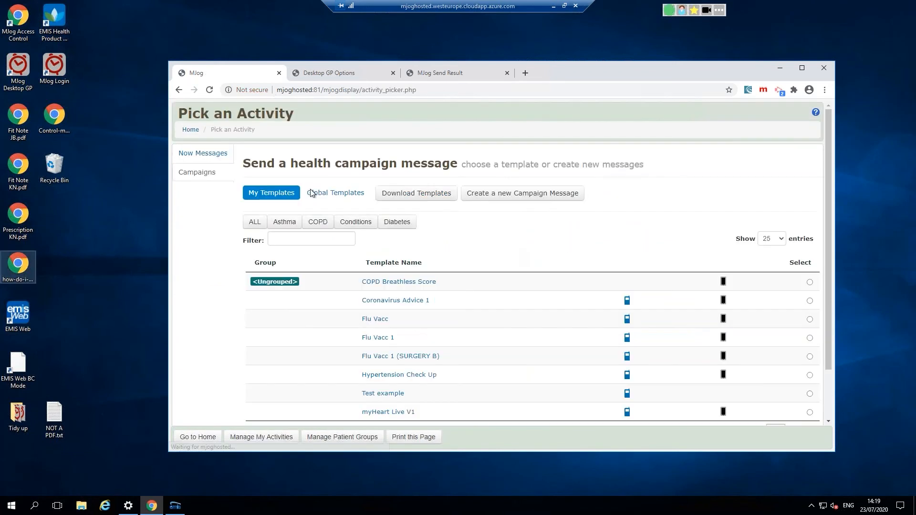
pyautogui.scroll(-1, 499, 262)
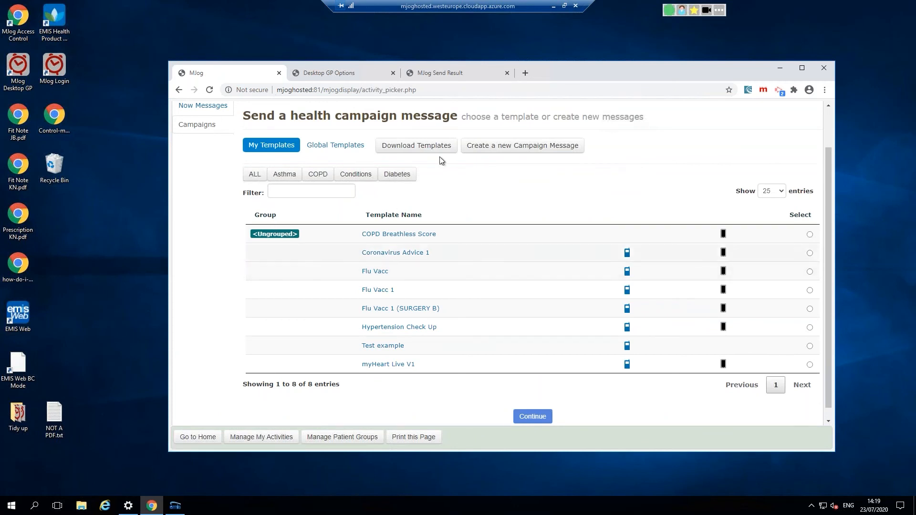
pyautogui.click(429, 145)
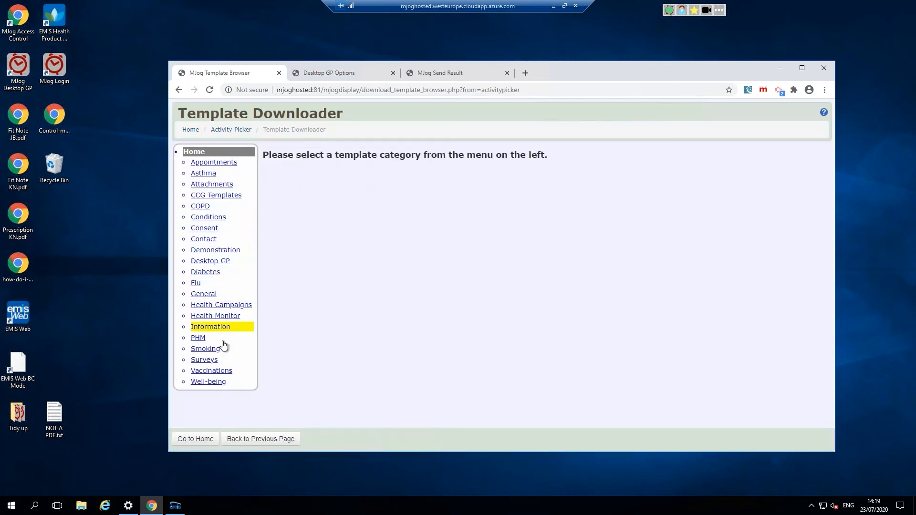
pyautogui.click(209, 350)
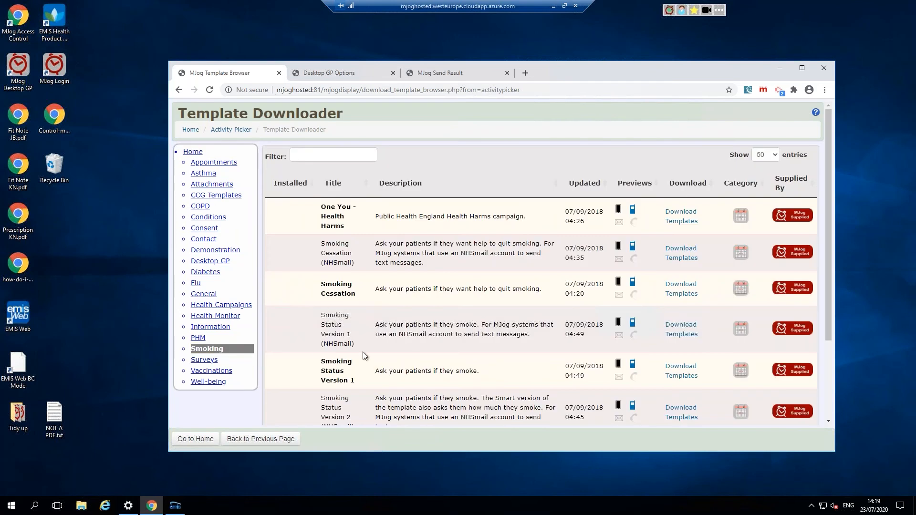
pyautogui.click(733, 376)
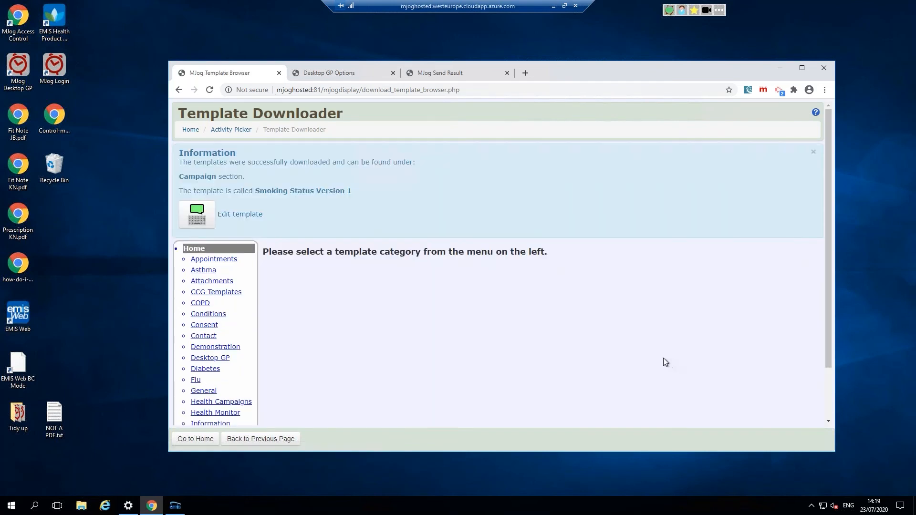
pyautogui.scroll(-2, 273, 278)
pyautogui.scroll(2, 270, 306)
pyautogui.scroll(-2, 243, 372)
pyautogui.click(251, 438)
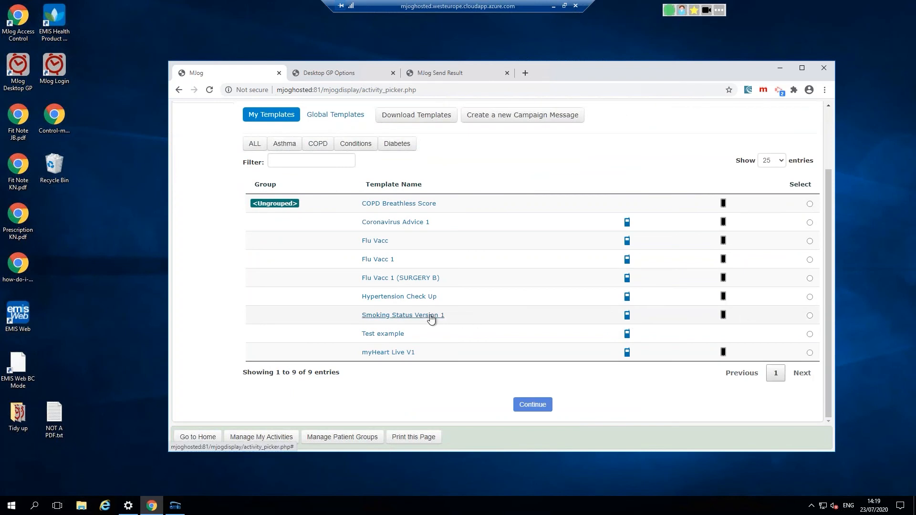
# Step: Start a Smoking Status Version 1 campaign, accepting the delivery method and priority settings
pyautogui.click(391, 315)
pyautogui.click(417, 328)
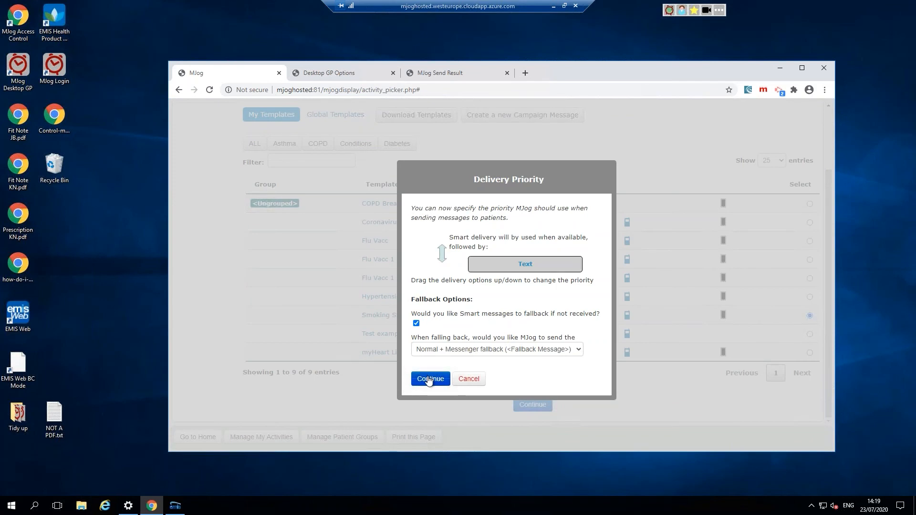
pyautogui.click(429, 379)
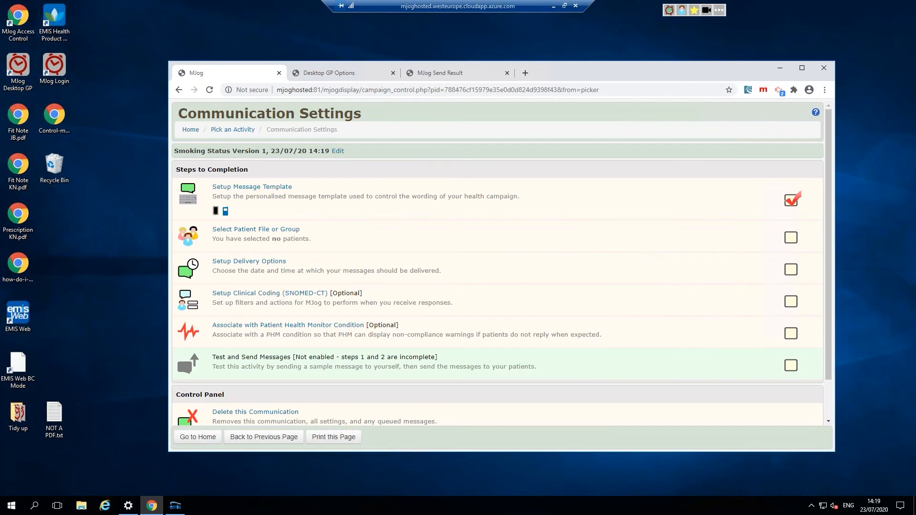
# Step: Attach how-do-i-control-my-blood-pressure.pdf to the Smart message template
pyautogui.click(260, 189)
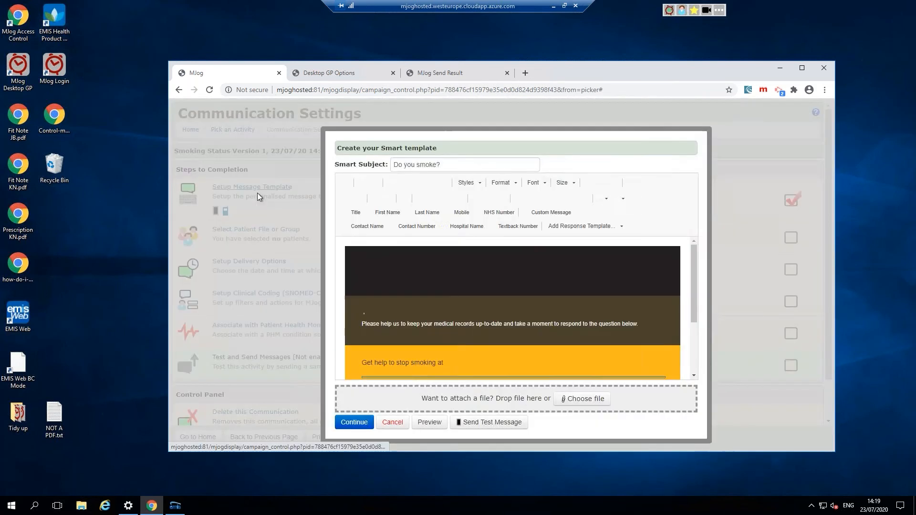
pyautogui.moveTo(693, 265); pyautogui.dragTo(677, 377)
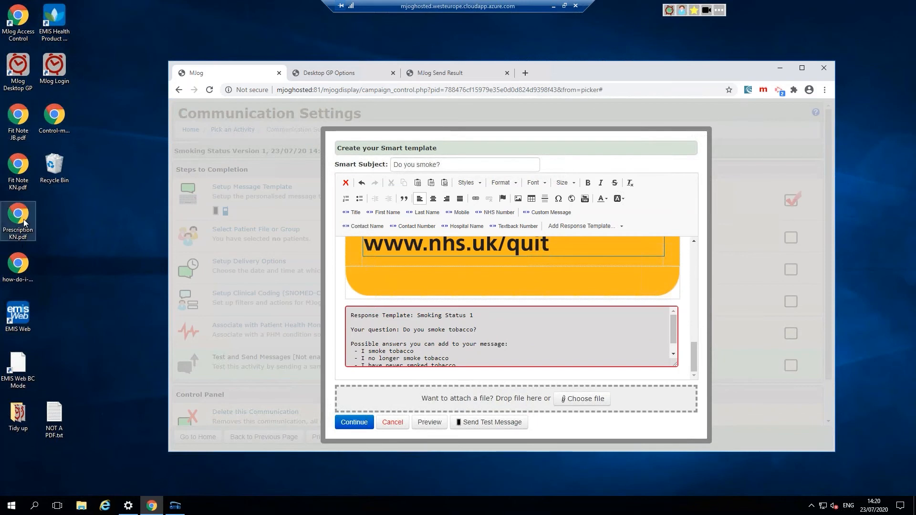
pyautogui.click(16, 266)
pyautogui.moveTo(16, 267); pyautogui.dragTo(490, 399)
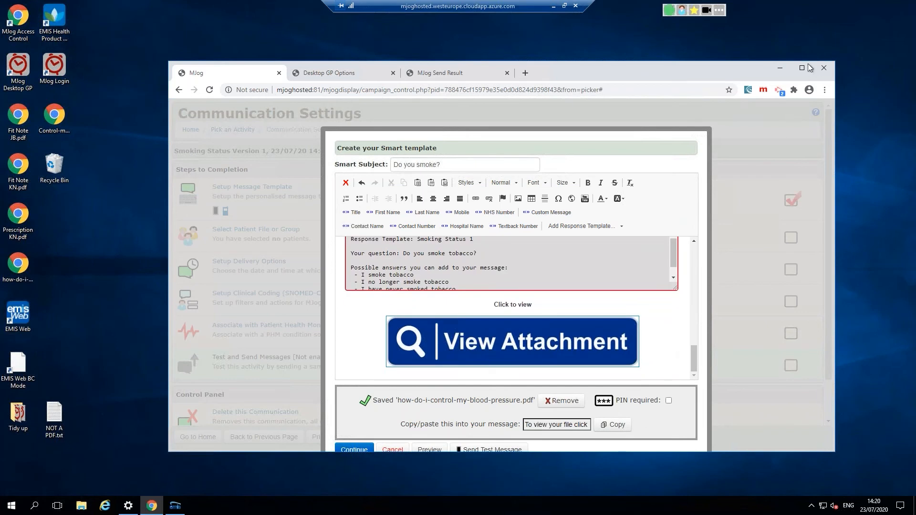
pyautogui.moveTo(750, 69); pyautogui.dragTo(748, 37)
pyautogui.moveTo(737, 420); pyautogui.dragTo(737, 485)
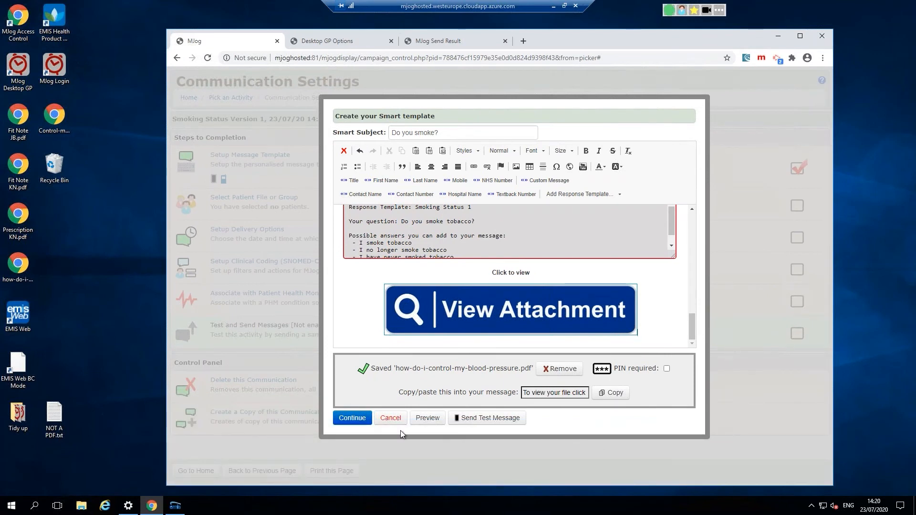
# Step: Continue to the text template and dismiss the missing attachment link warning
pyautogui.click(358, 419)
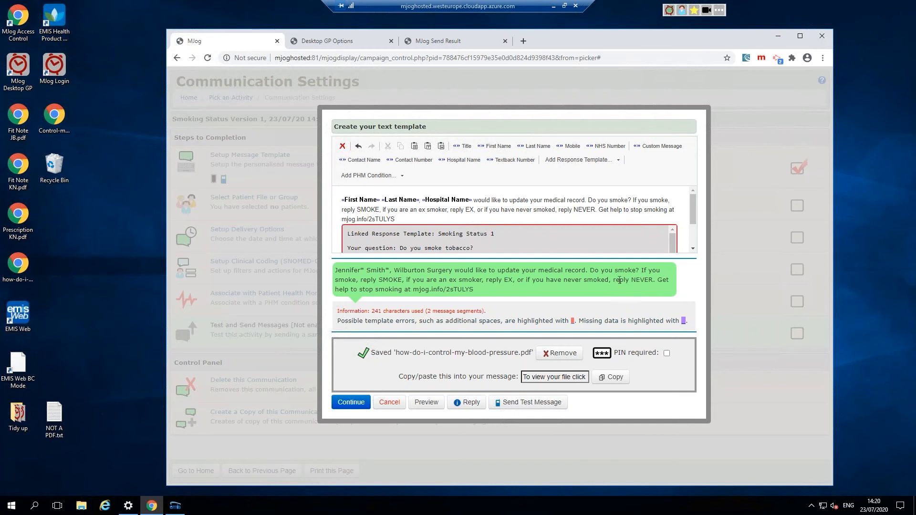
pyautogui.click(344, 405)
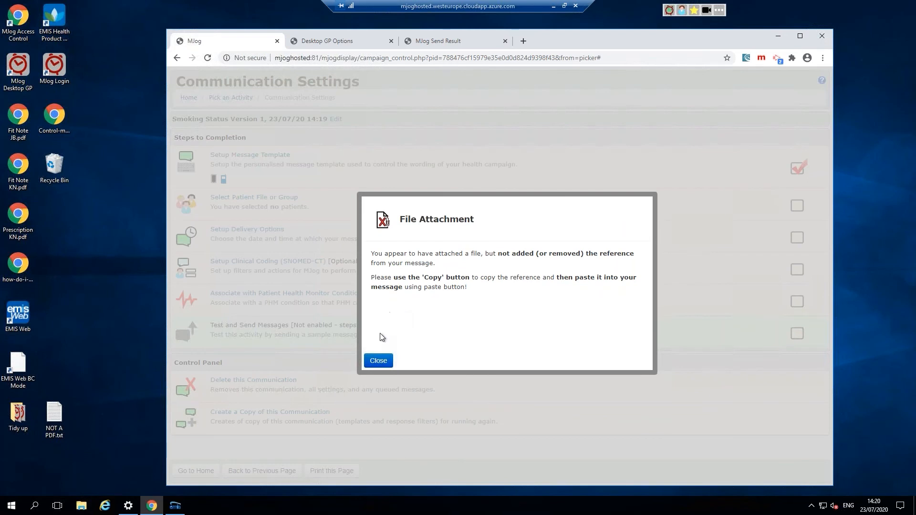
pyautogui.click(373, 364)
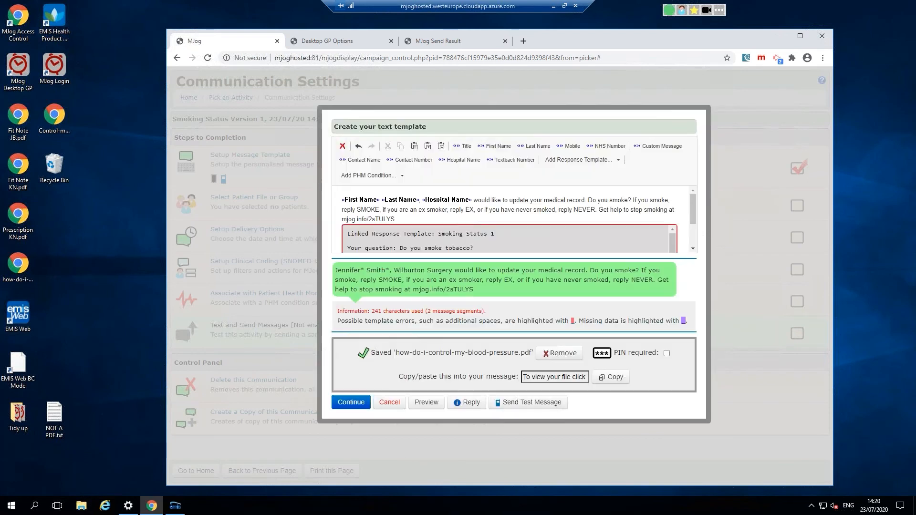
pyautogui.click(529, 378)
# Step: Replace the stop-smoking sentence in the text template with the copied attachment link
pyautogui.click(611, 377)
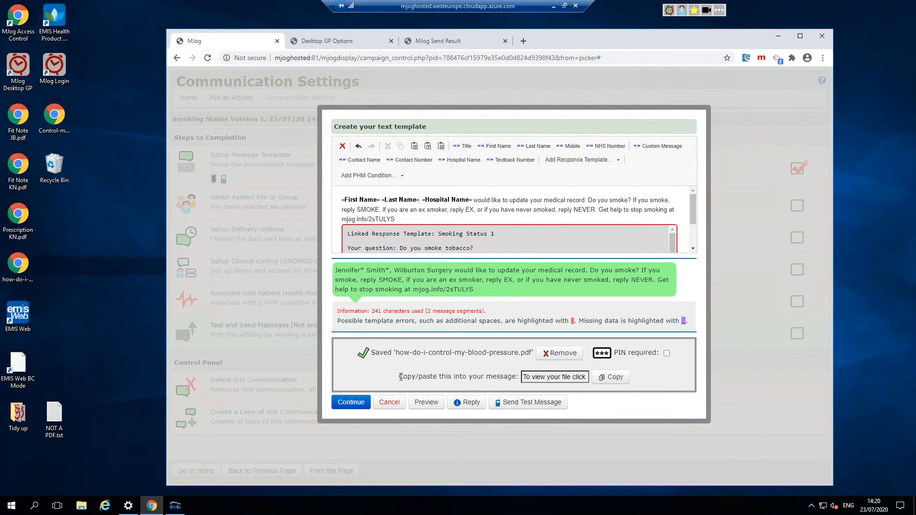
pyautogui.moveTo(401, 377); pyautogui.dragTo(516, 377)
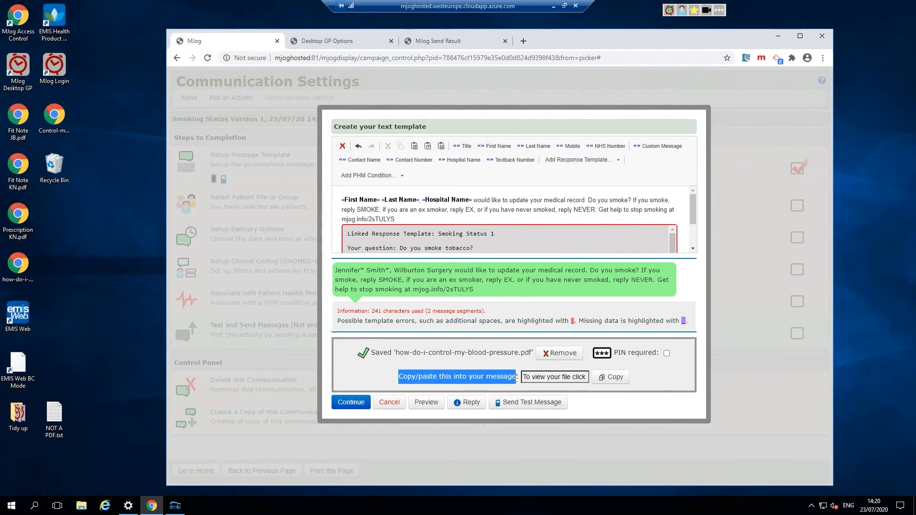
pyautogui.click(567, 378)
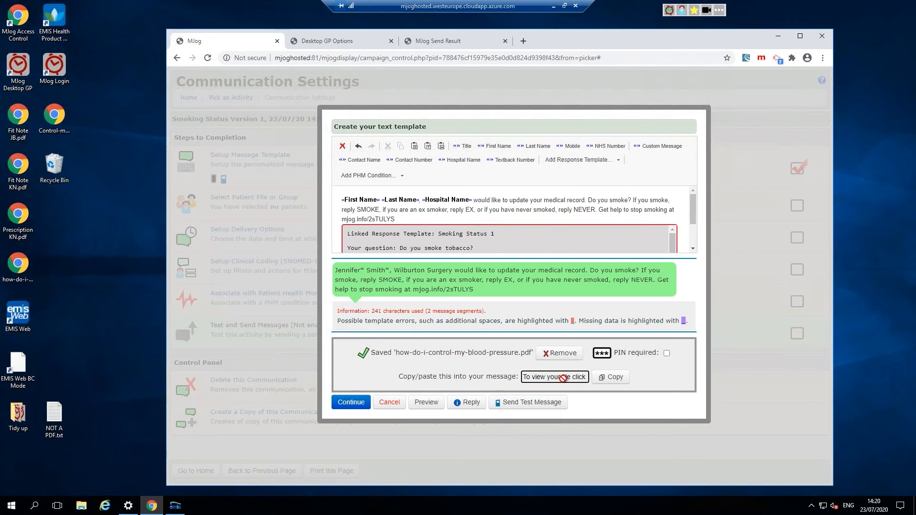
pyautogui.click(611, 377)
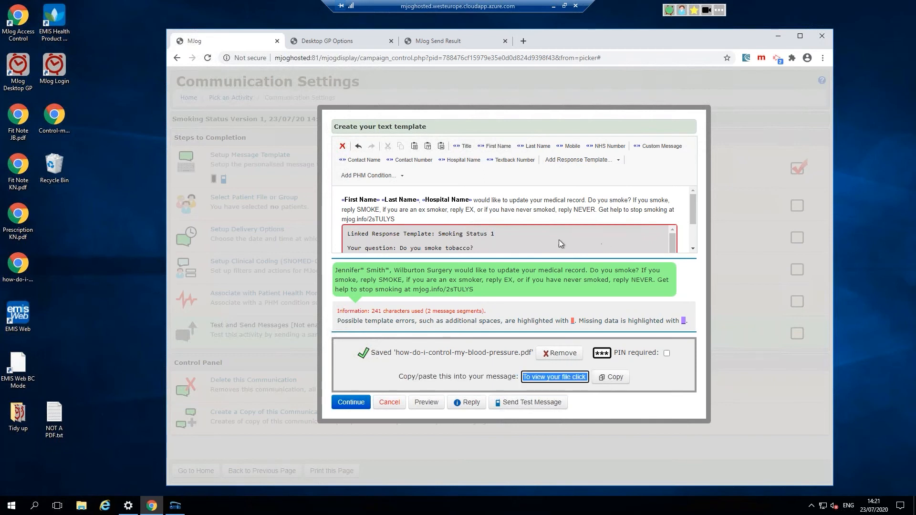
pyautogui.moveTo(599, 211); pyautogui.dragTo(616, 220)
pyautogui.hotkey('ctrl', 'v')
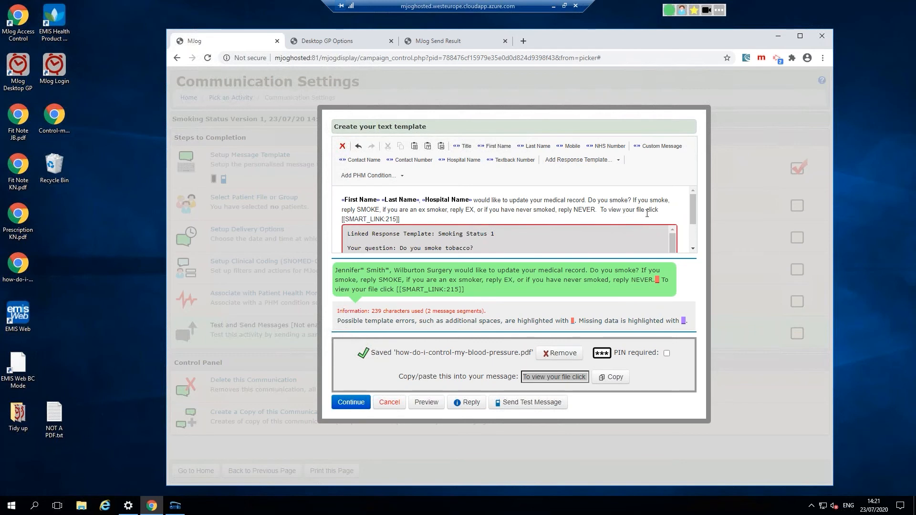
# Step: Add the lead-in 'FOr infmation regarding quittin smokingg', correct 'FOr' to 'For', and save
pyautogui.moveTo(644, 210); pyautogui.dragTo(601, 210)
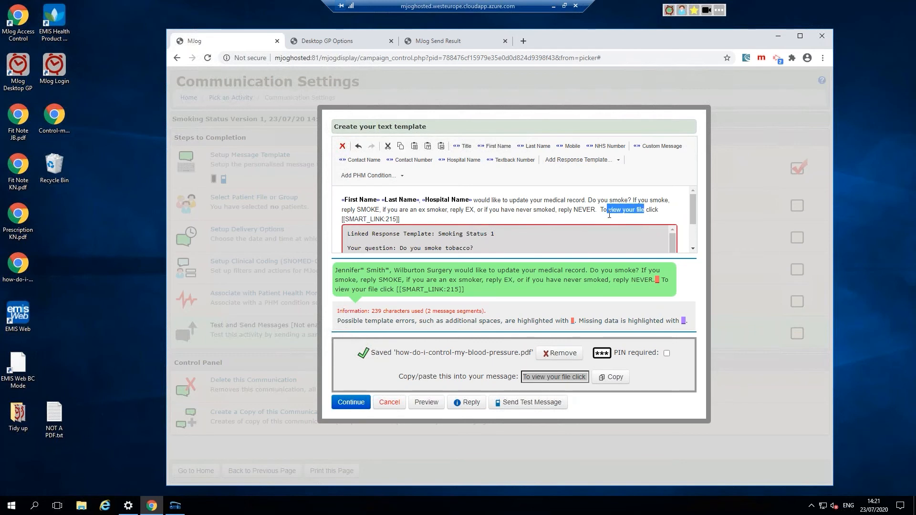
pyautogui.write('FOr')
pyautogui.write(' infmation ')
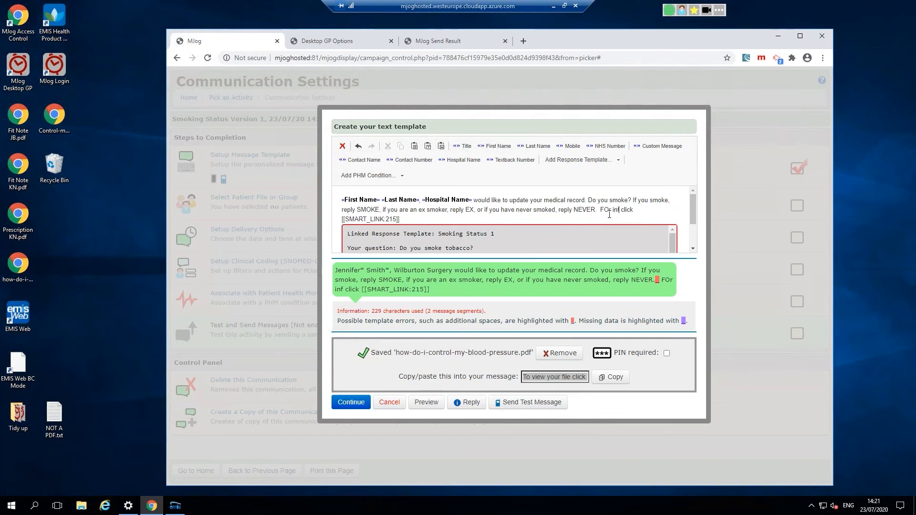
pyautogui.write('regarding qu')
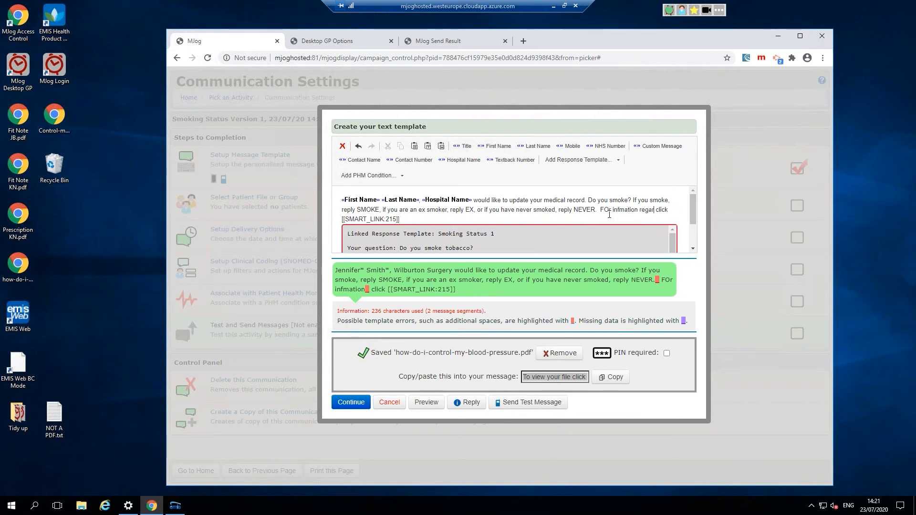
pyautogui.write('ittin sm')
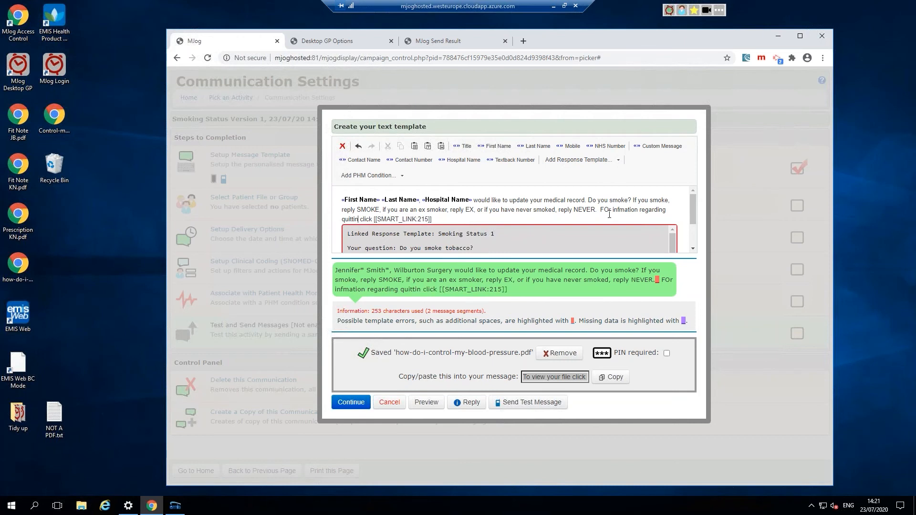
pyautogui.write('oking')
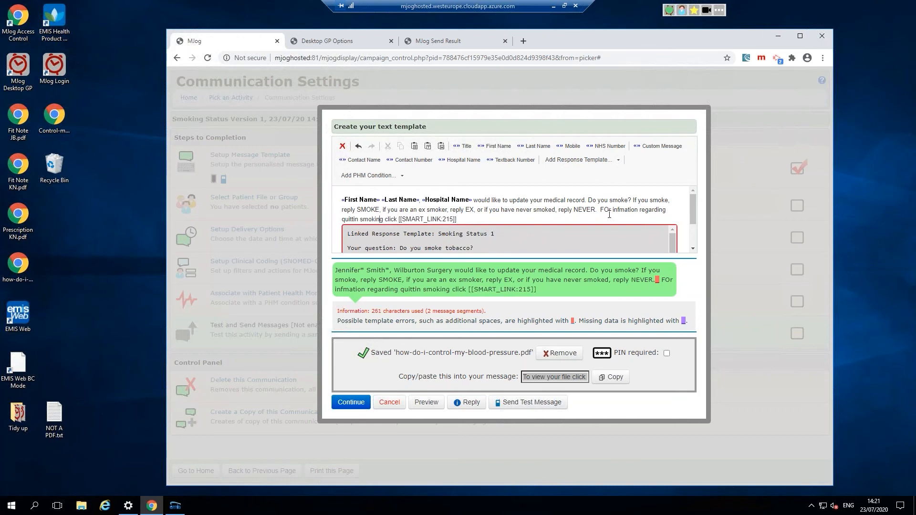
pyautogui.write('g')
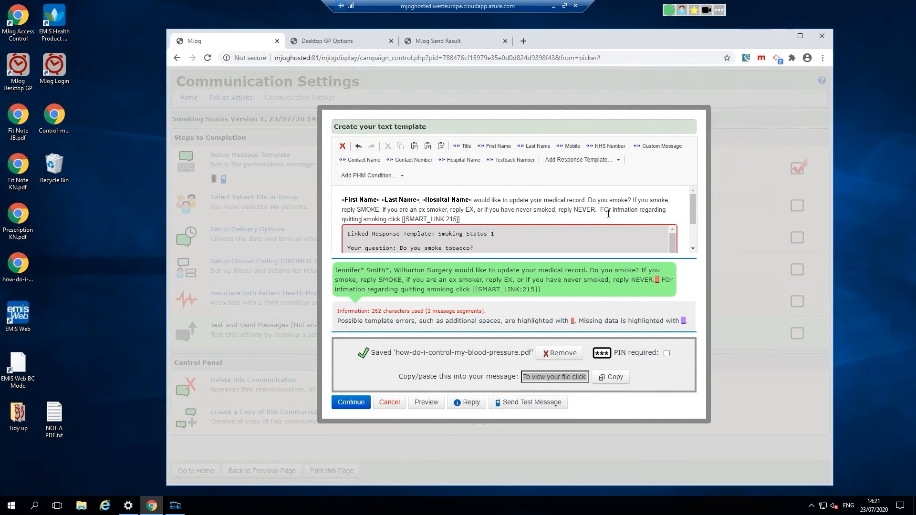
pyautogui.click(608, 209)
pyautogui.press('BackSpace')
pyautogui.write('o')
pyautogui.click(345, 405)
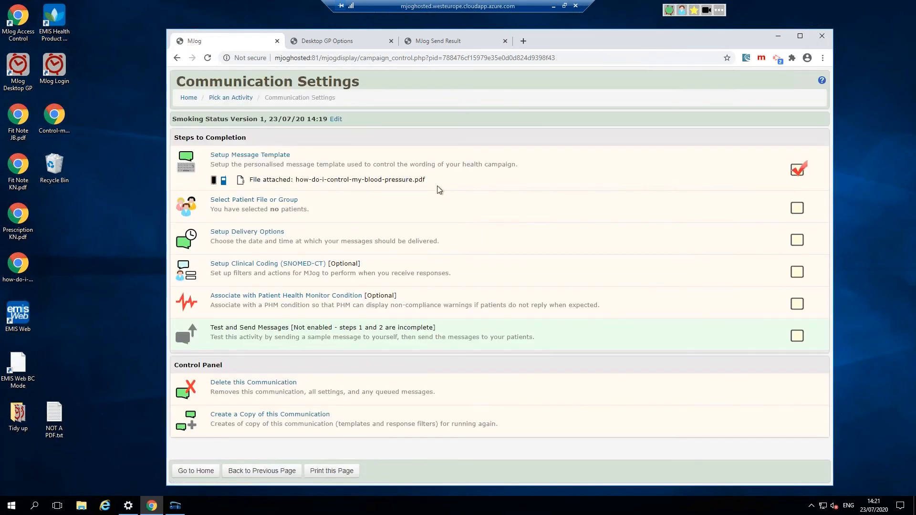
# Step: Open Setup Clinical Coding and review the SMOKE, EX and NEVER reply filters
pyautogui.moveTo(443, 180); pyautogui.dragTo(246, 186)
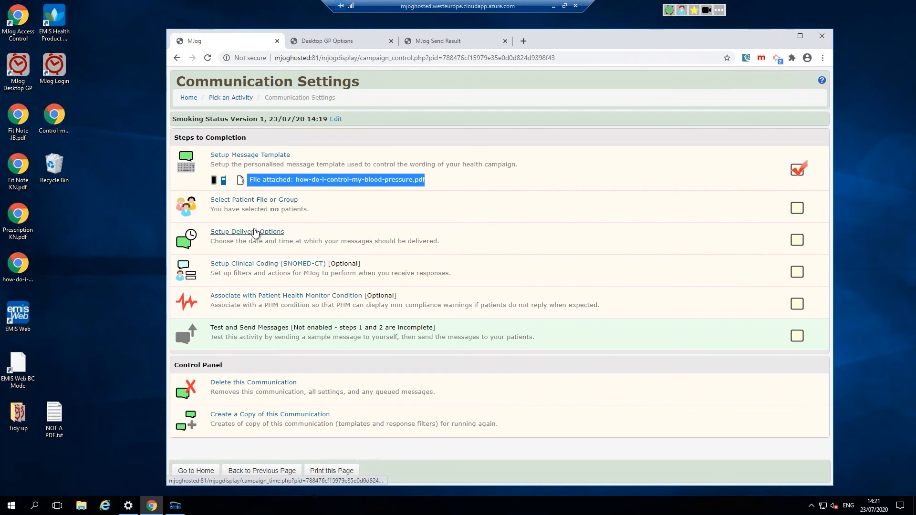
pyautogui.click(267, 264)
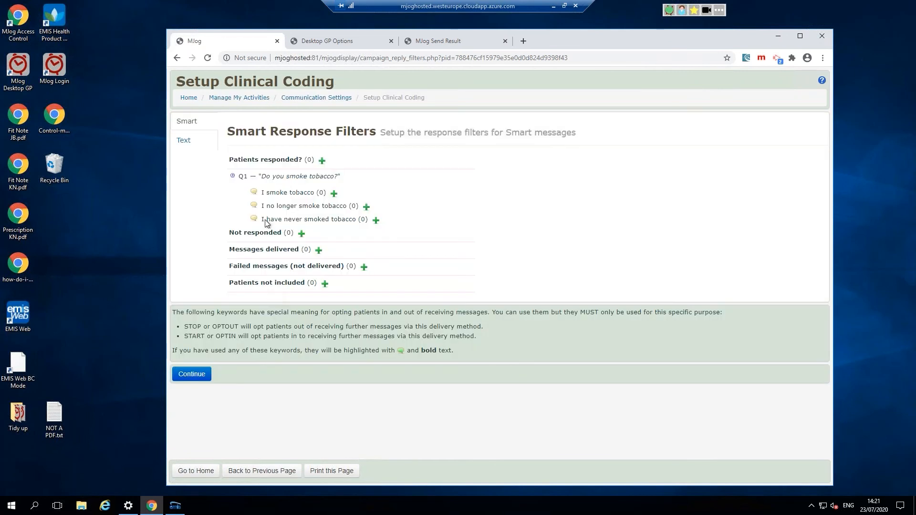
pyautogui.moveTo(266, 192); pyautogui.dragTo(338, 219)
pyautogui.moveTo(238, 249); pyautogui.dragTo(295, 249)
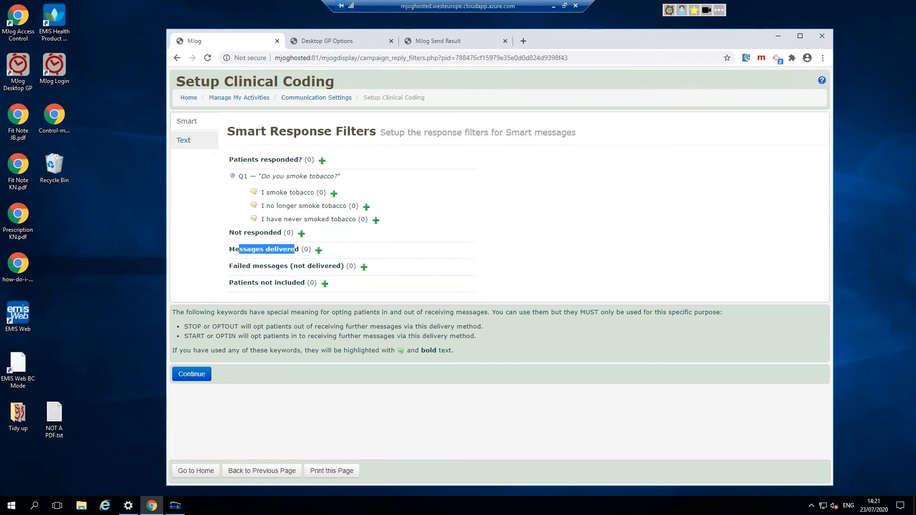
pyautogui.moveTo(265, 238); pyautogui.dragTo(292, 264)
pyautogui.moveTo(243, 325); pyautogui.dragTo(274, 325)
pyautogui.click(439, 309)
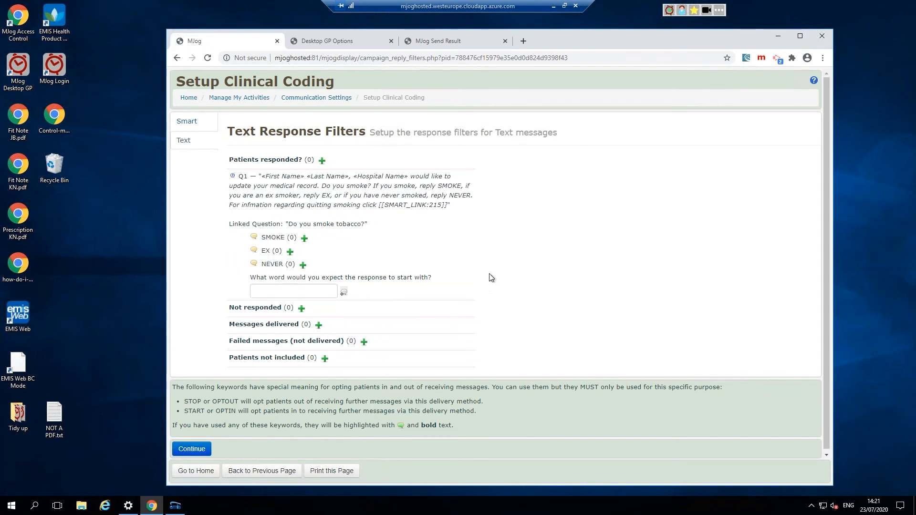
# Step: Return to the Wilburton Surgery home page with Go to Home
pyautogui.click(196, 470)
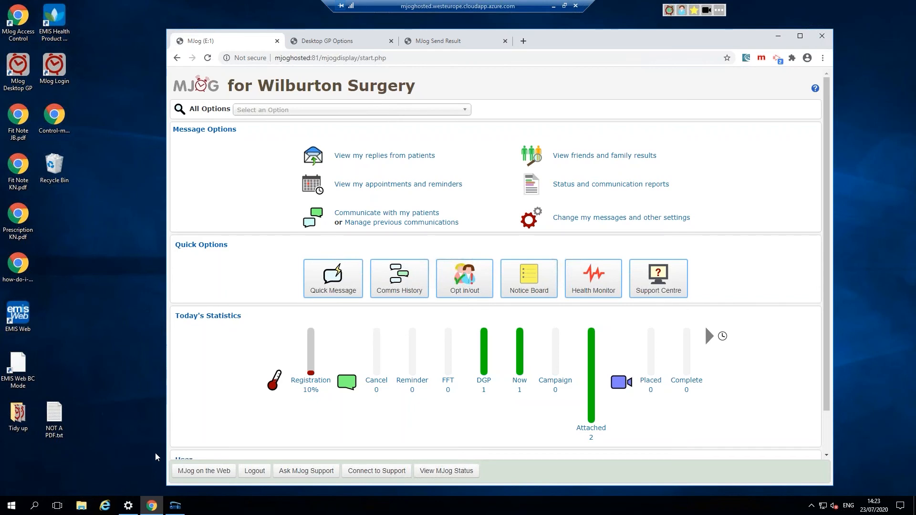
# Step: Switch back to the EMIS Web window with the test patient loaded
pyautogui.click(175, 506)
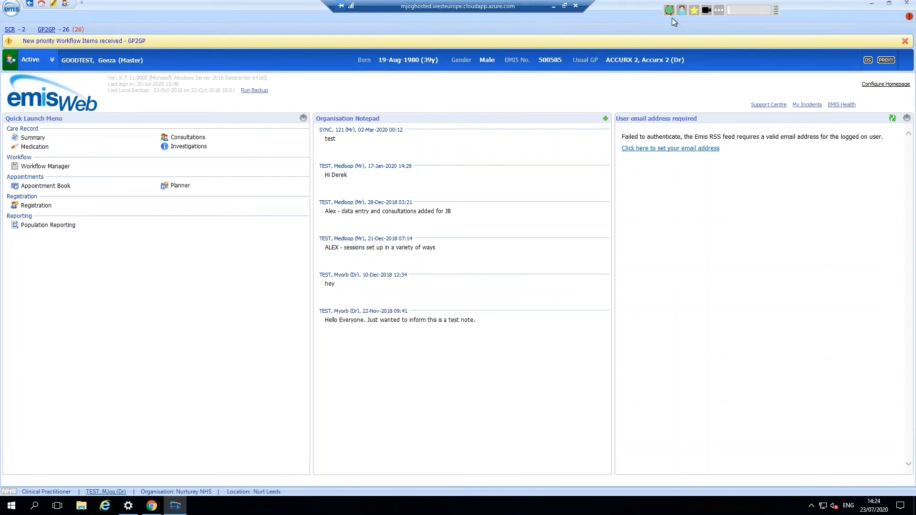
# Step: Reposition the MJog Desktop GP bar and launch a Quick Message for the loaded patient
pyautogui.moveTo(777, 14); pyautogui.dragTo(861, 21)
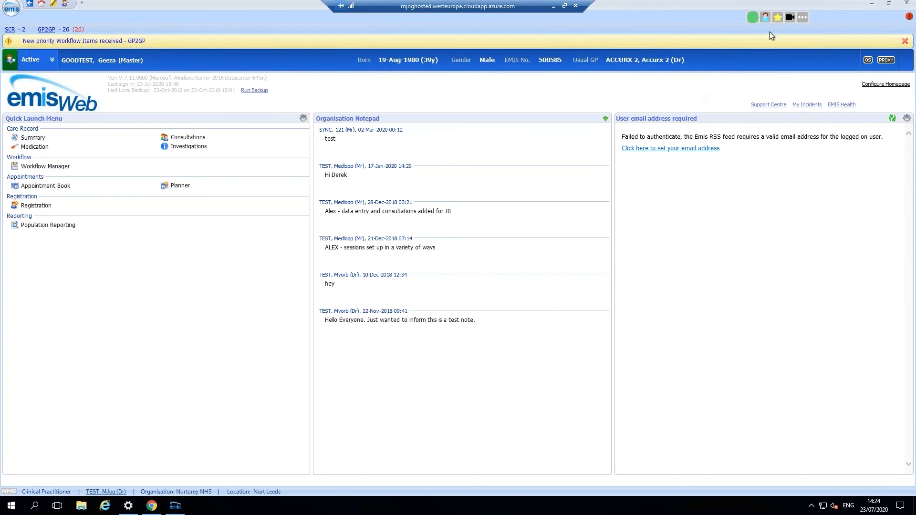
pyautogui.click(762, 19)
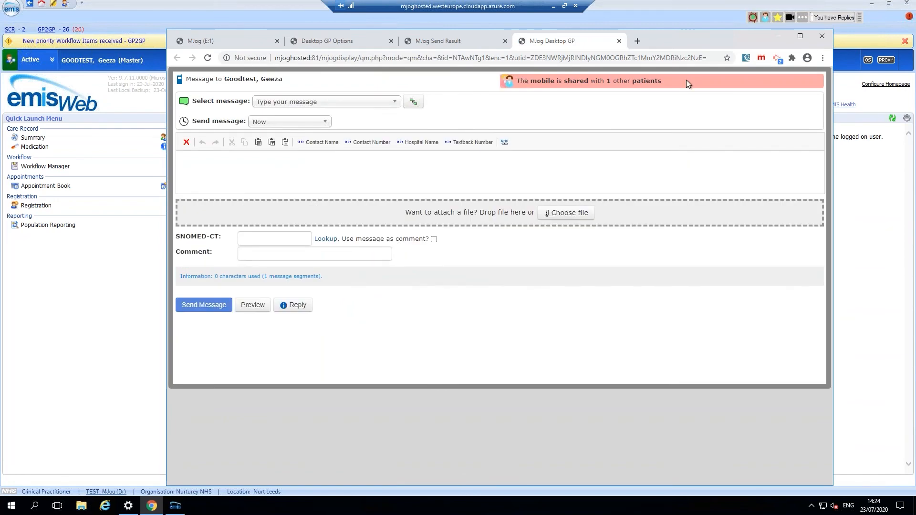
# Step: Choose the Prescription Attached template and attach Prescription KN.pdf from the desktop
pyautogui.click(393, 106)
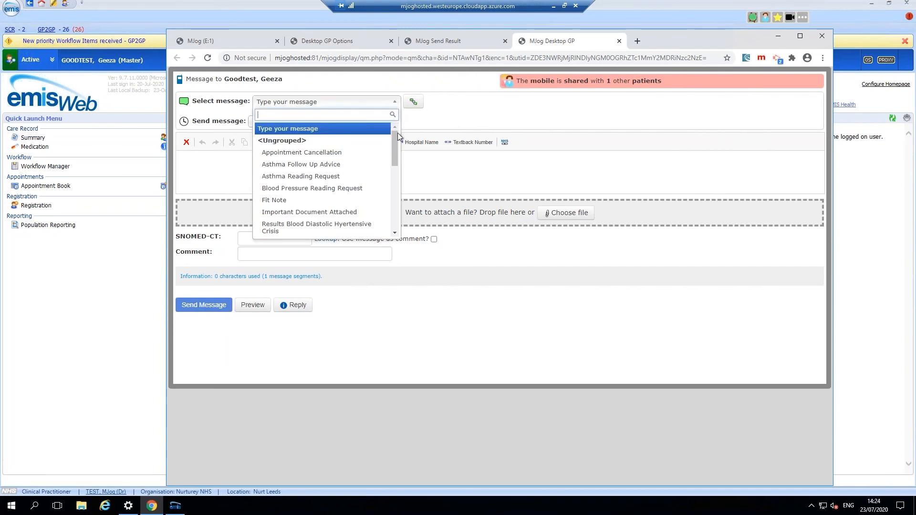
pyautogui.moveTo(393, 144); pyautogui.dragTo(389, 201)
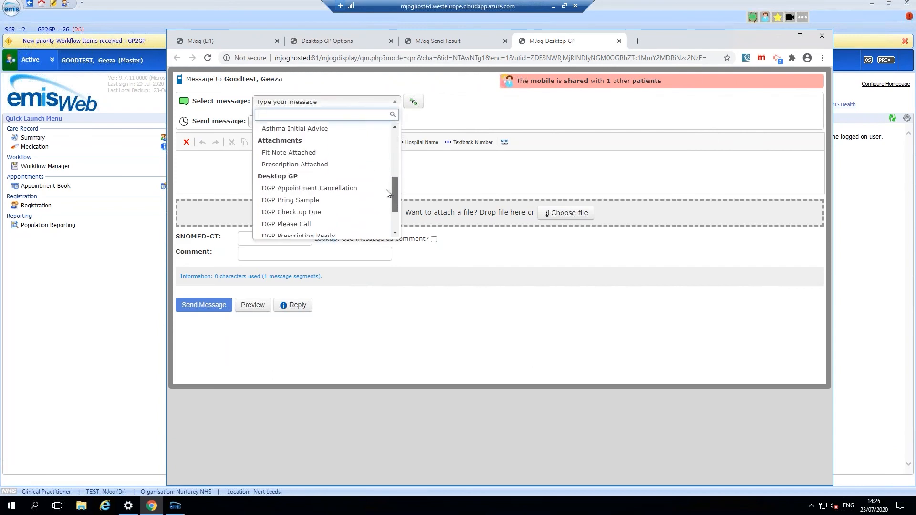
pyautogui.click(333, 165)
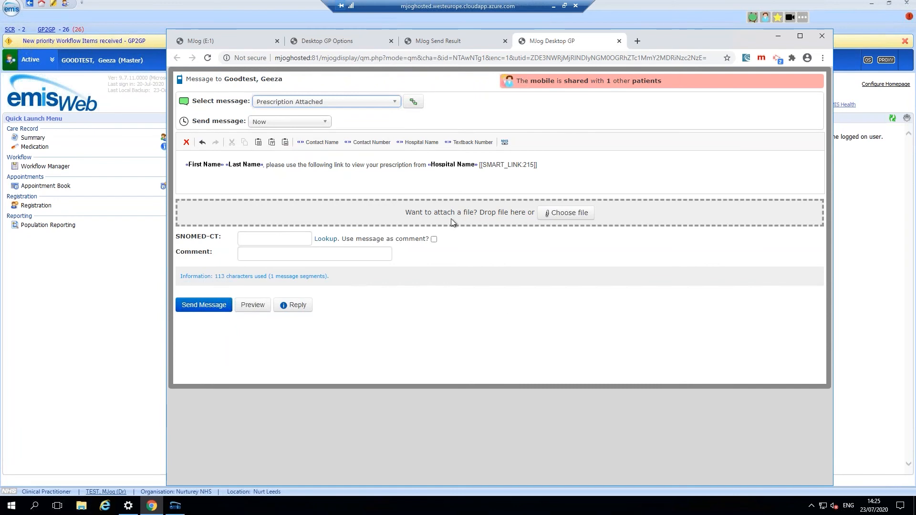
pyautogui.click(871, 7)
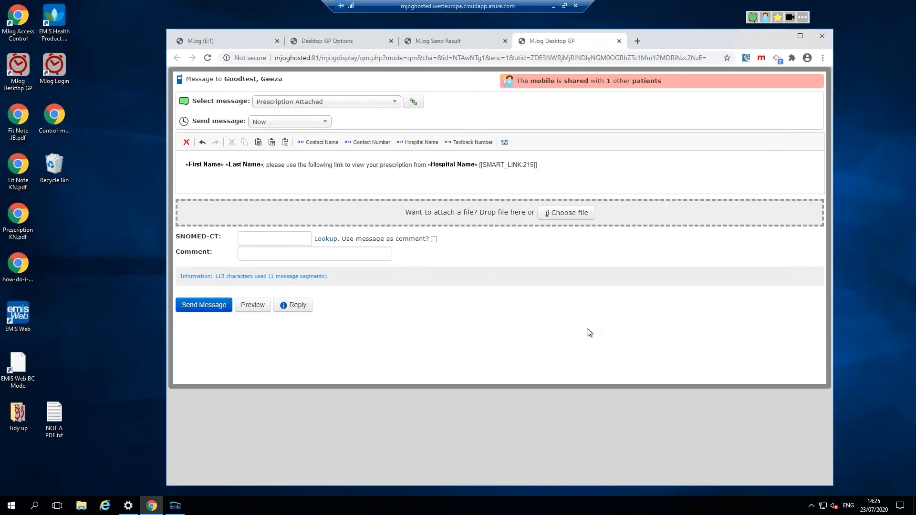
pyautogui.moveTo(19, 227); pyautogui.dragTo(521, 219)
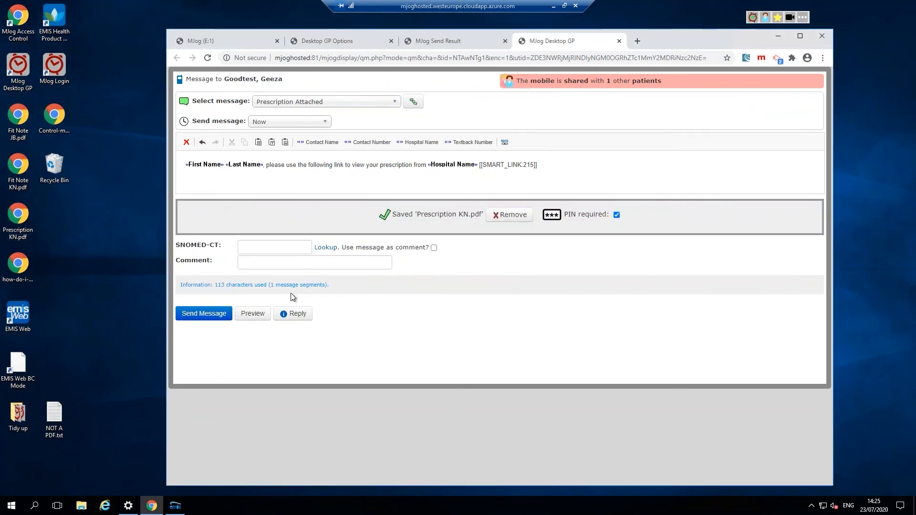
pyautogui.click(249, 245)
pyautogui.click(257, 265)
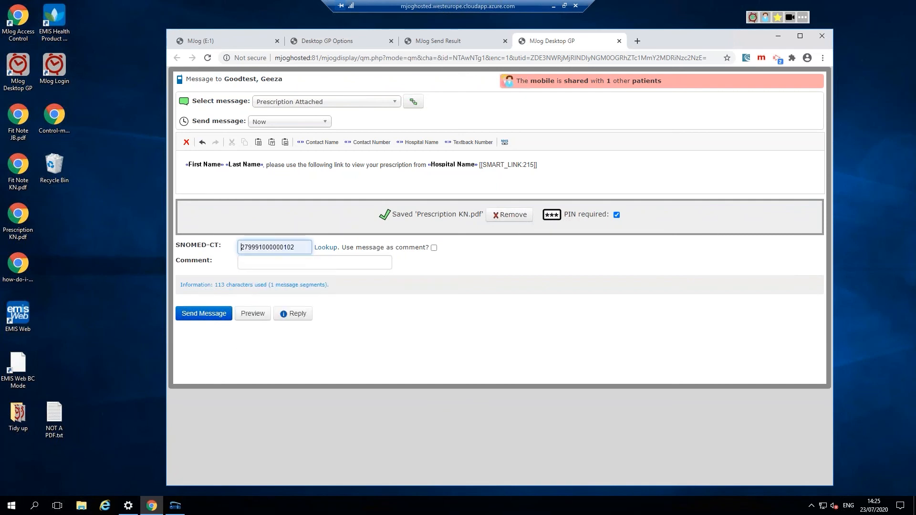
pyautogui.click(434, 247)
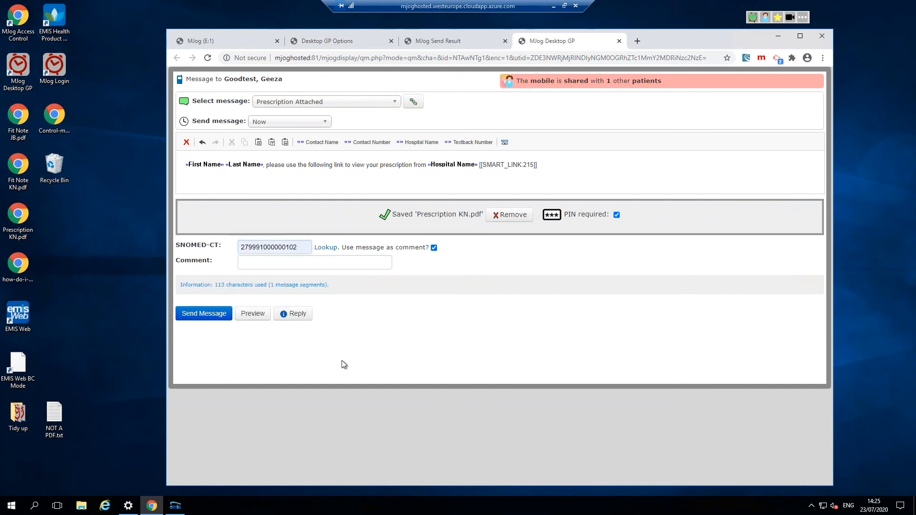
pyautogui.click(203, 315)
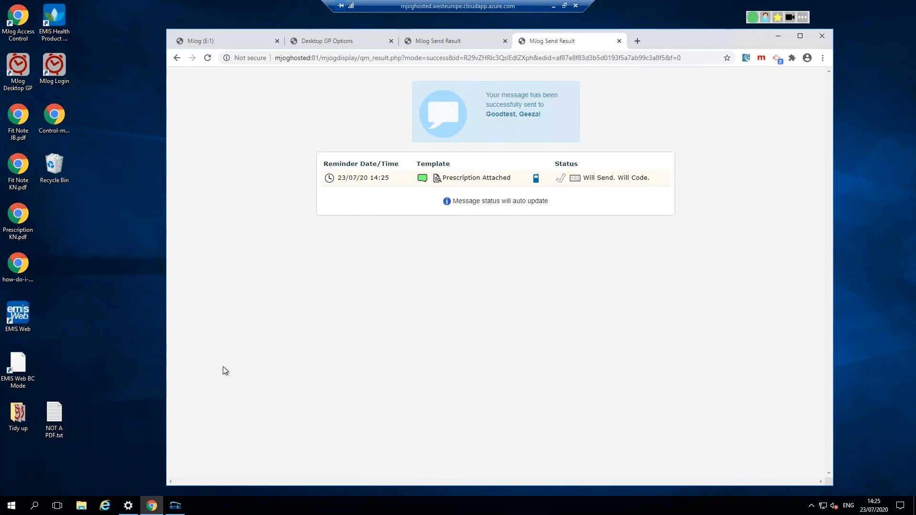
pyautogui.click(233, 43)
# Step: Open a quick-message patient search, then cancel it to return to the home page
pyautogui.click(334, 284)
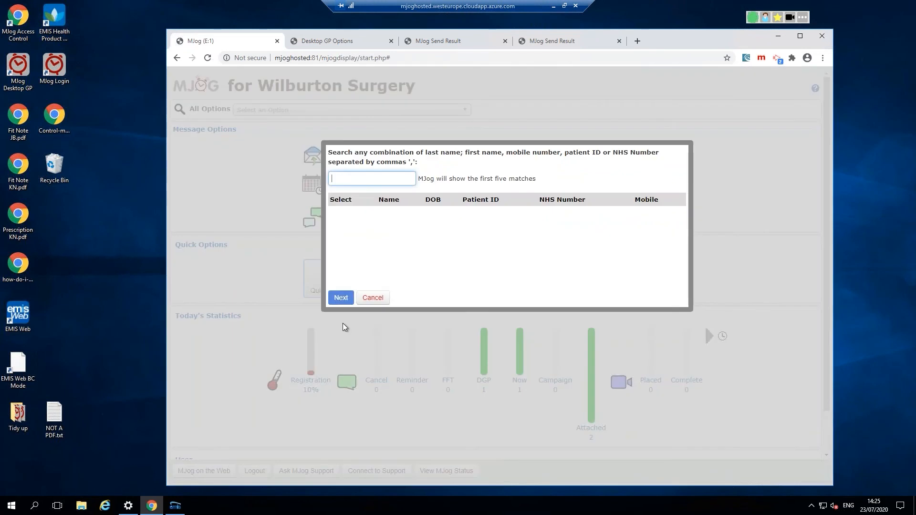
pyautogui.write('mrj nerk fdn k')
pyautogui.press('BackSpace')
pyautogui.press('BackSpace')
pyautogui.press('BackSpace')
pyautogui.press('BackSpace')
pyautogui.press('BackSpace')
pyautogui.press('BackSpace')
pyautogui.press('BackSpace')
pyautogui.press('BackSpace')
pyautogui.press('BackSpace')
pyautogui.press('BackSpace')
pyautogui.press('BackSpace')
pyautogui.press('BackSpace')
pyautogui.press('BackSpace')
pyautogui.press('BackSpace')
pyautogui.press('BackSpace')
pyautogui.click(379, 300)
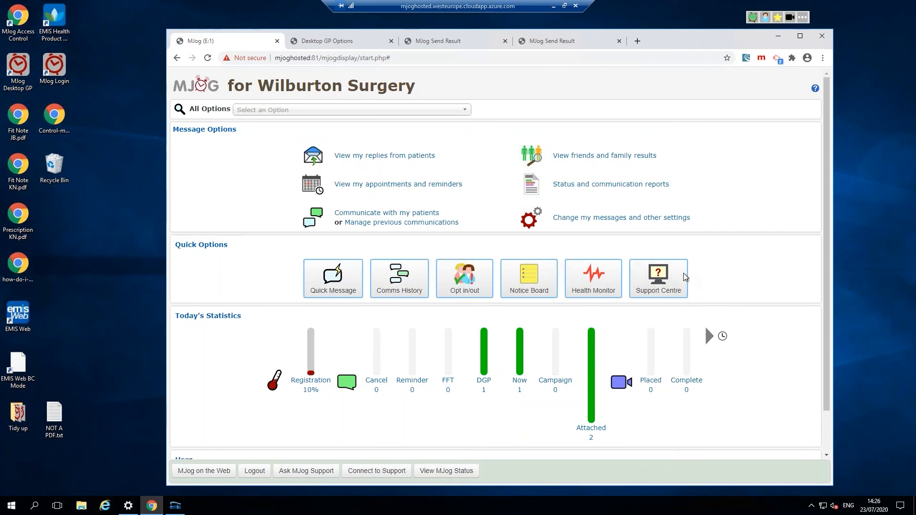
# Step: Browse the MJog Support Centre help pages, then switch back to the 'MJog (E:1)' dashboard tab
pyautogui.moveTo(685, 277); pyautogui.dragTo(658, 285)
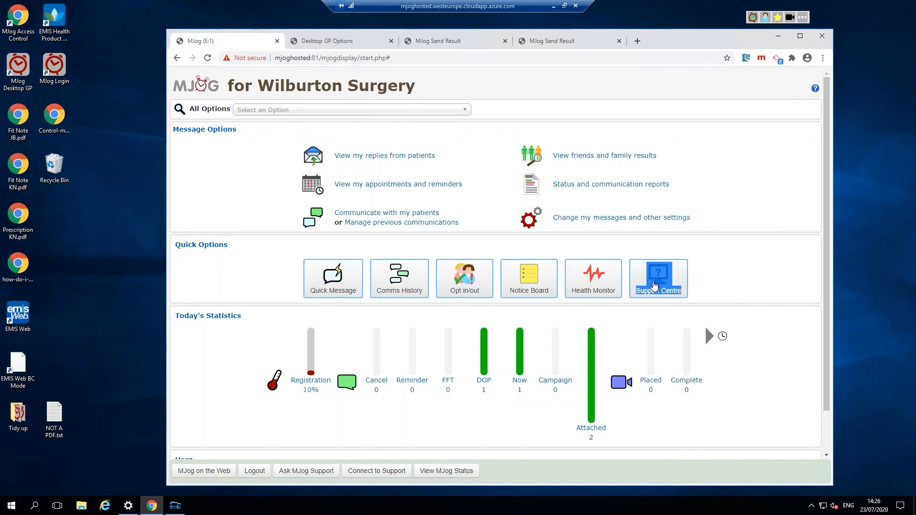
pyautogui.click(764, 319)
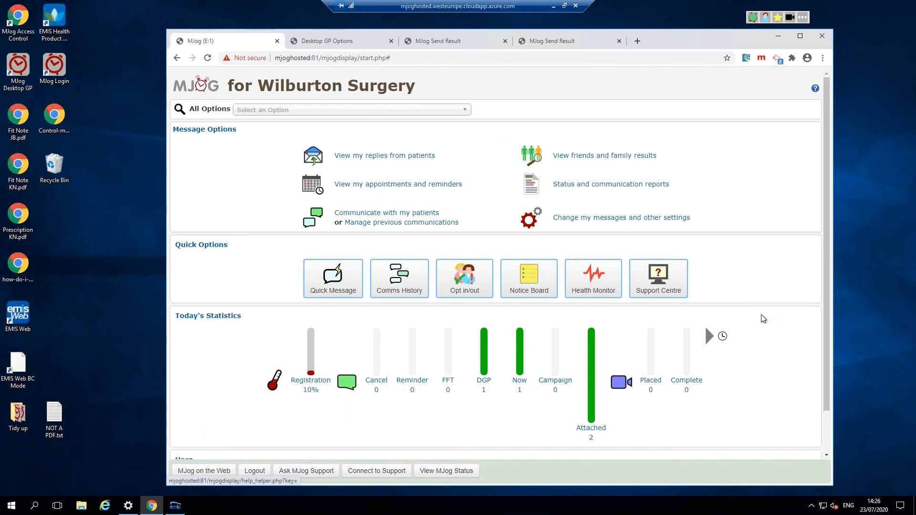
pyautogui.moveTo(706, 282); pyautogui.dragTo(723, 269)
pyautogui.click(706, 287)
pyautogui.click(658, 279)
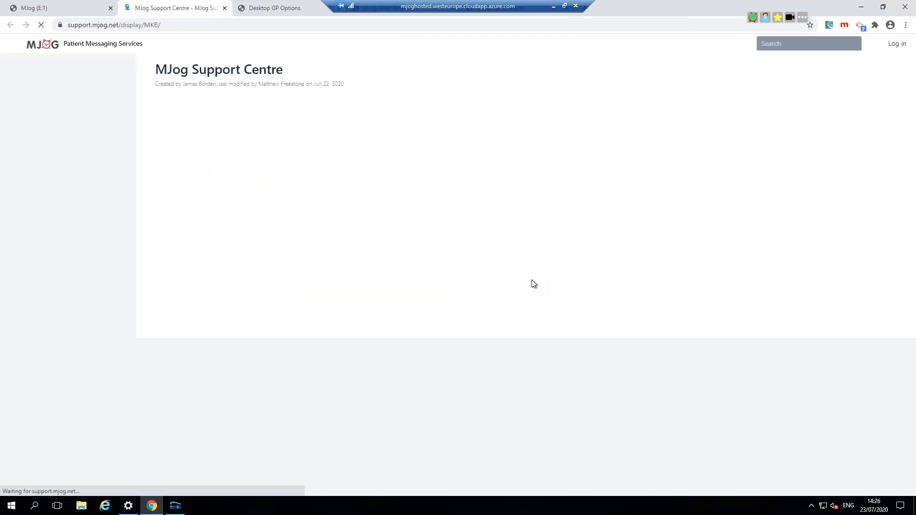
pyautogui.scroll(-2, 487, 278)
pyautogui.scroll(-2, 488, 278)
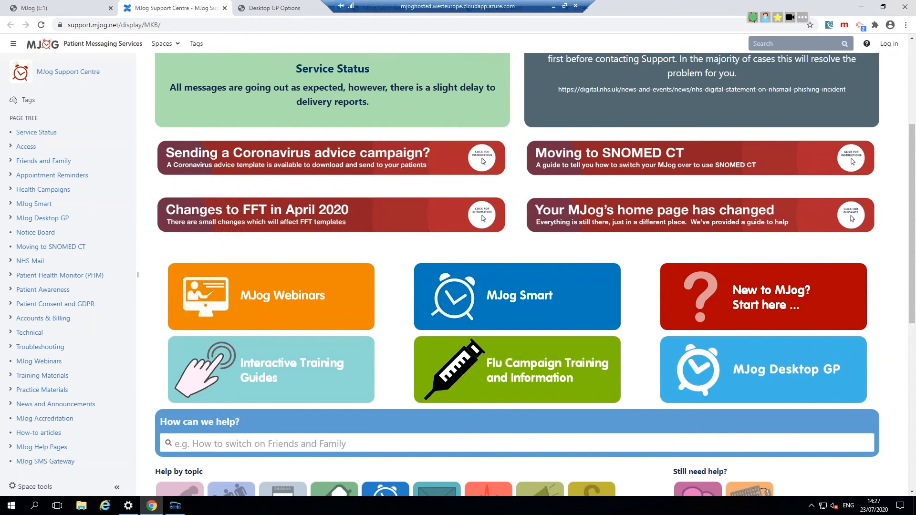
pyautogui.click(53, 8)
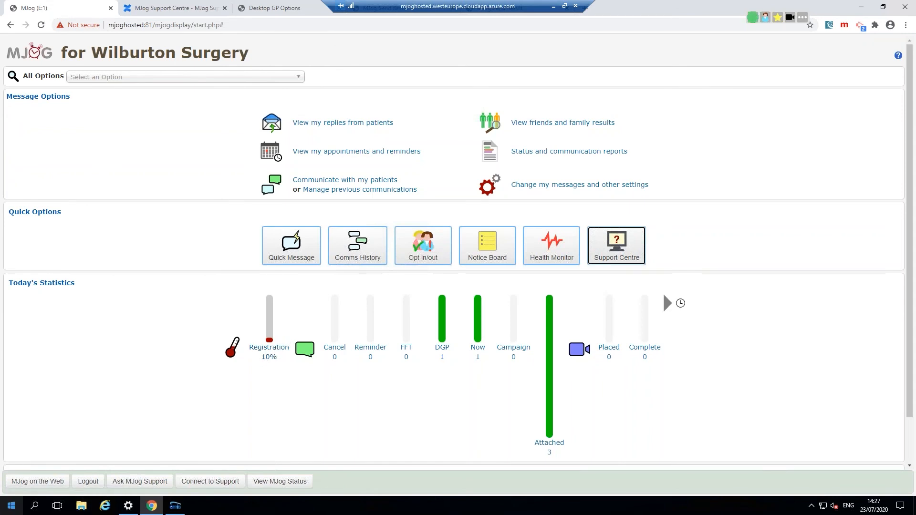
# Step: Launch Sticky Notes from the 'sticky' Start search and widen the new note
pyautogui.press('super')
pyautogui.write('sticky')
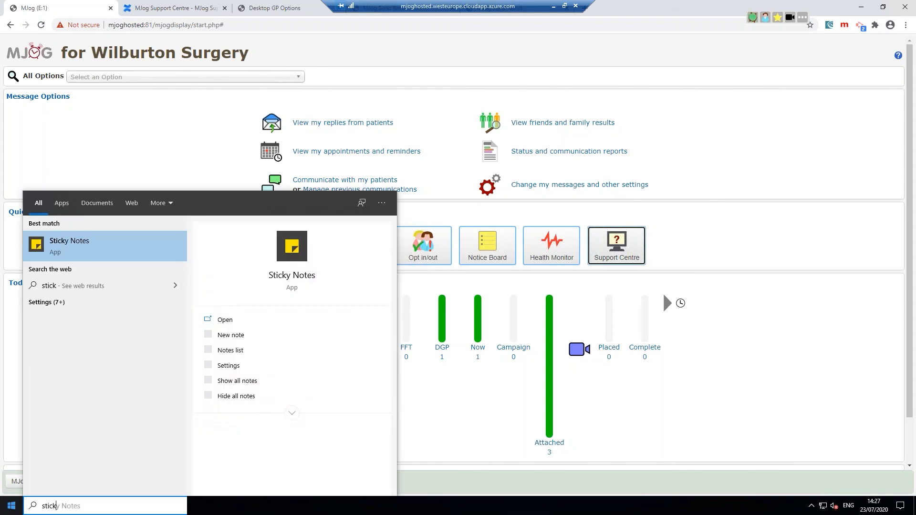
pyautogui.press('Return')
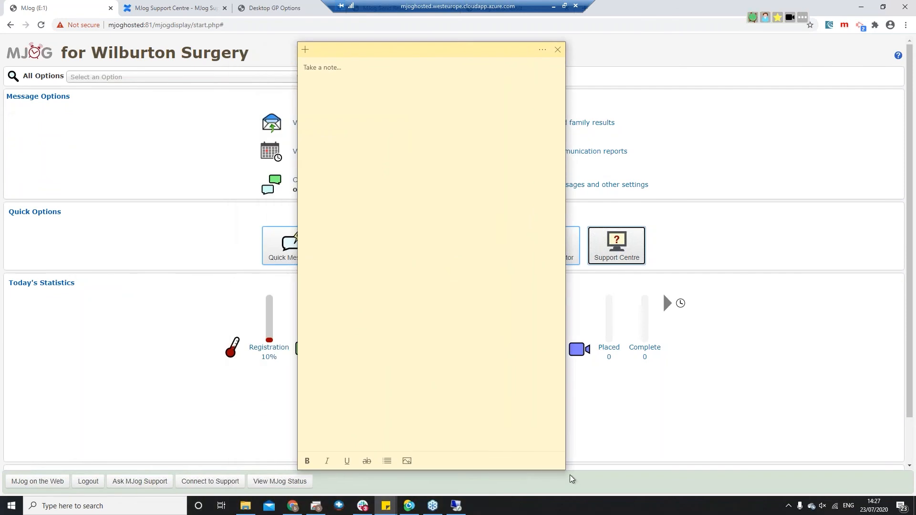
pyautogui.moveTo(566, 468); pyautogui.dragTo(775, 468)
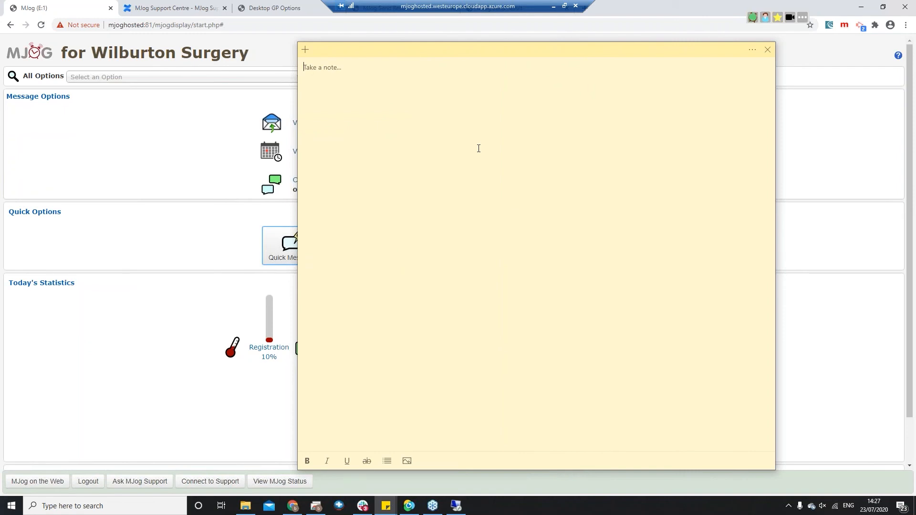
# Step: Write the MJog sales e-mail address in bold with 'Account queries.' below, then move the note right
pyautogui.press('Return')
pyautogui.hotkey('ctrl', 'shift', 'Left')
pyautogui.hotkey('ctrl', 'shift', 'Left')
pyautogui.hotkey('ctrl', 'shift', 'Left')
pyautogui.hotkey('ctrl', 'shift', 'Left')
pyautogui.hotkey('ctrl', 'b')
pyautogui.press('Right')
pyautogui.press('Down')
pyautogui.write('Access')
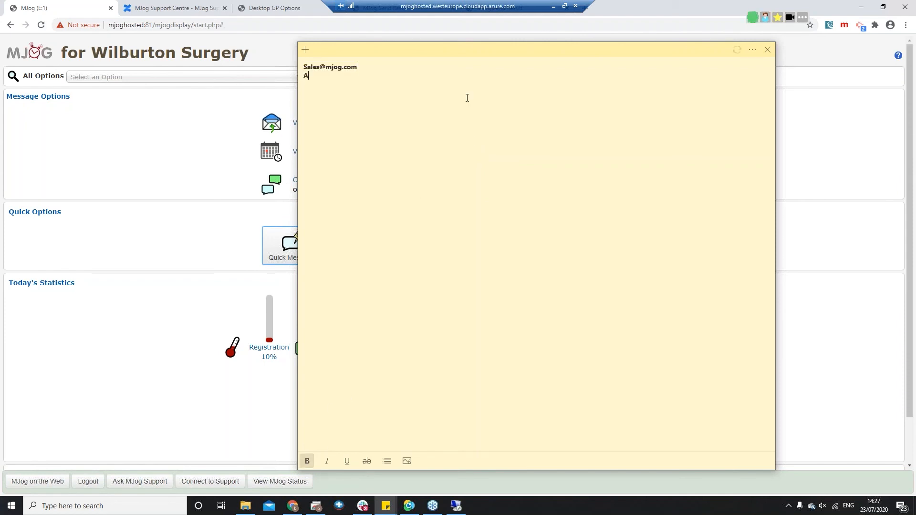
pyautogui.press('BackSpace')
pyautogui.press('BackSpace')
pyautogui.press('BackSpace')
pyautogui.write('ount queries.')
pyautogui.moveTo(436, 52); pyautogui.dragTo(829, 58)
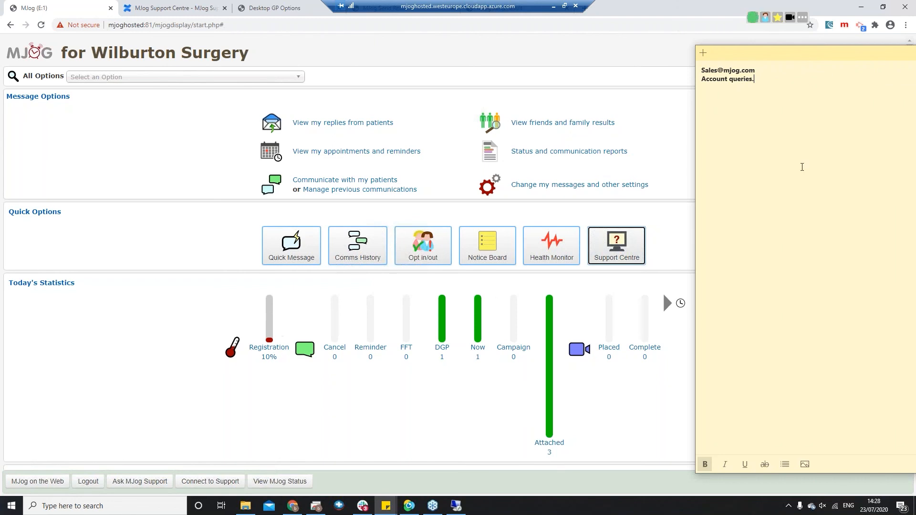
# Step: Add 'Version issues', '"Ask MJog Support"' and the MJog support e-mail address as new lines
pyautogui.press('Return')
pyautogui.press('Return')
pyautogui.write('Version issues')
pyautogui.press('Return')
pyautogui.write('"Ask MJHo')
pyautogui.press('BackSpace')
pyautogui.press('BackSpace')
pyautogui.write('og Support"')
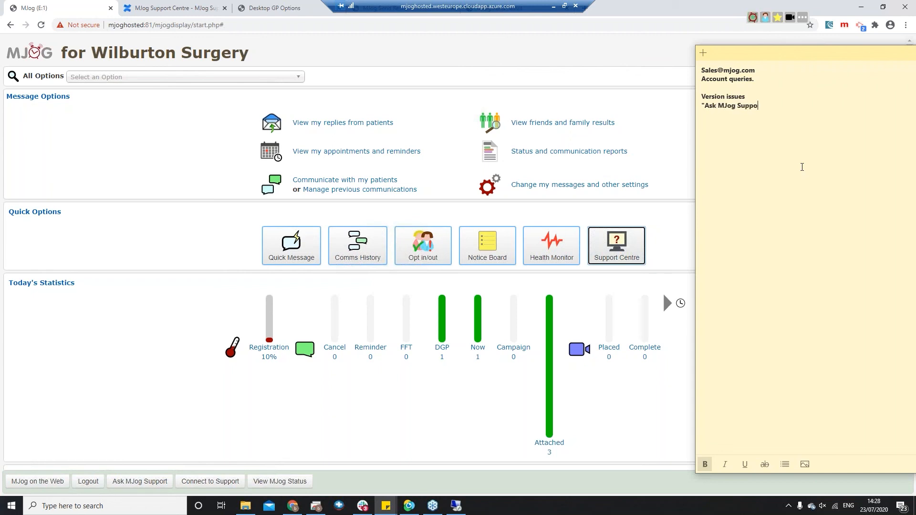
pyautogui.press('BackSpace')
pyautogui.click(774, 106)
# Step: Select the note's text and bring the remote MJog desktop back to the front
pyautogui.moveTo(787, 114); pyautogui.dragTo(618, 9)
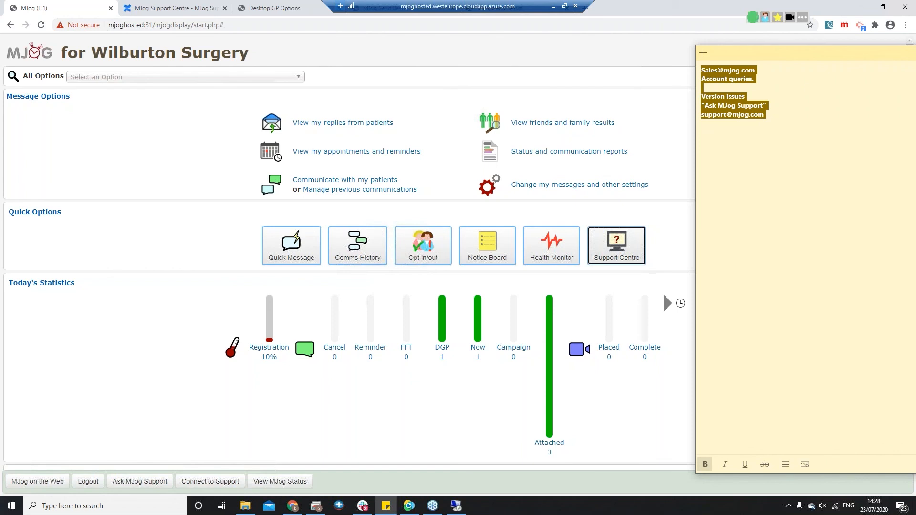
pyautogui.click(663, 291)
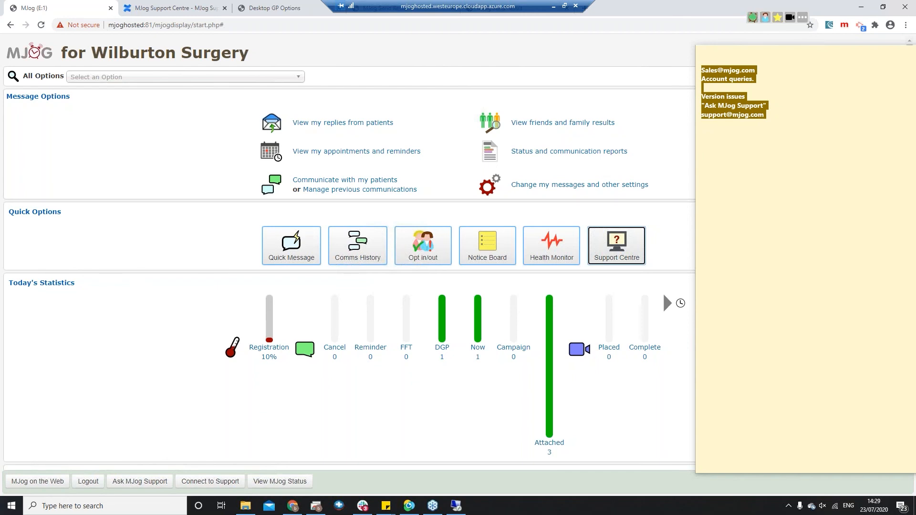
pyautogui.click(132, 183)
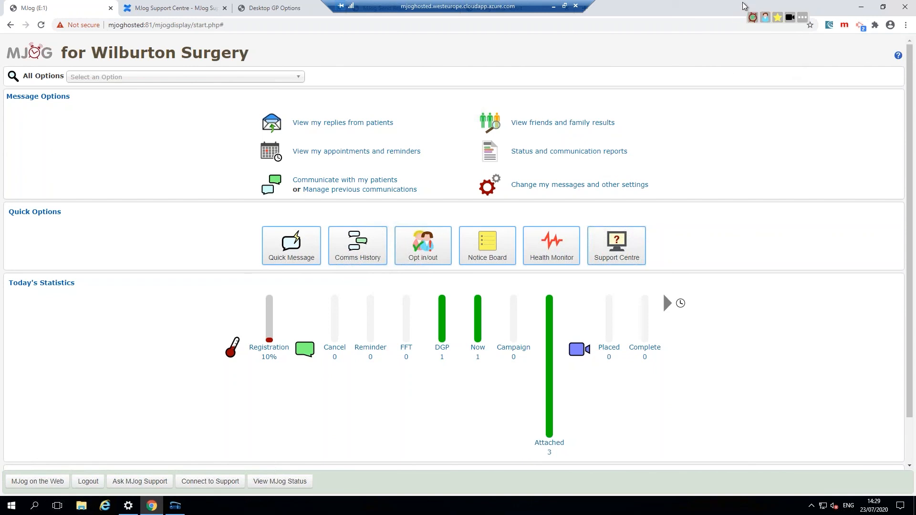
# Step: From EMIS Web, start an MJog message for the patient using the Prescription Attached template
pyautogui.click(176, 509)
pyautogui.click(179, 511)
pyautogui.click(182, 513)
pyautogui.click(766, 17)
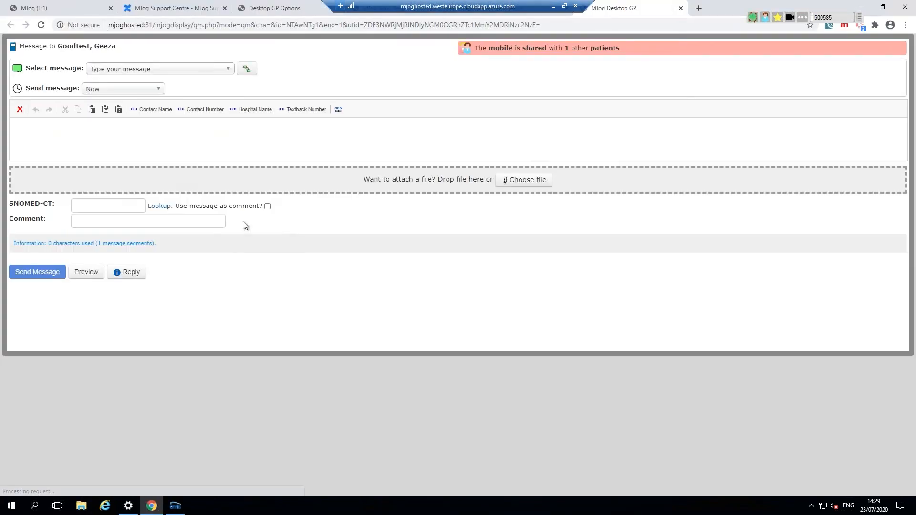
pyautogui.click(222, 71)
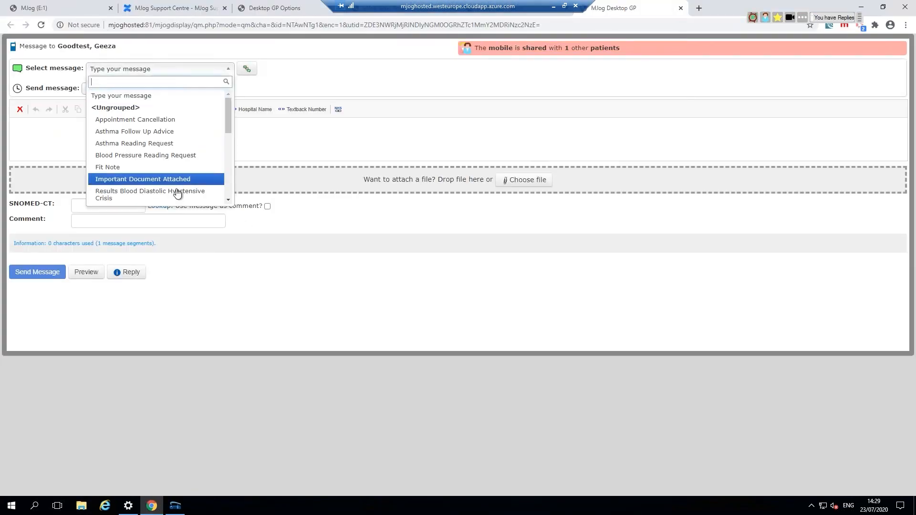
pyautogui.scroll(-5, 167, 181)
pyautogui.scroll(3, 165, 187)
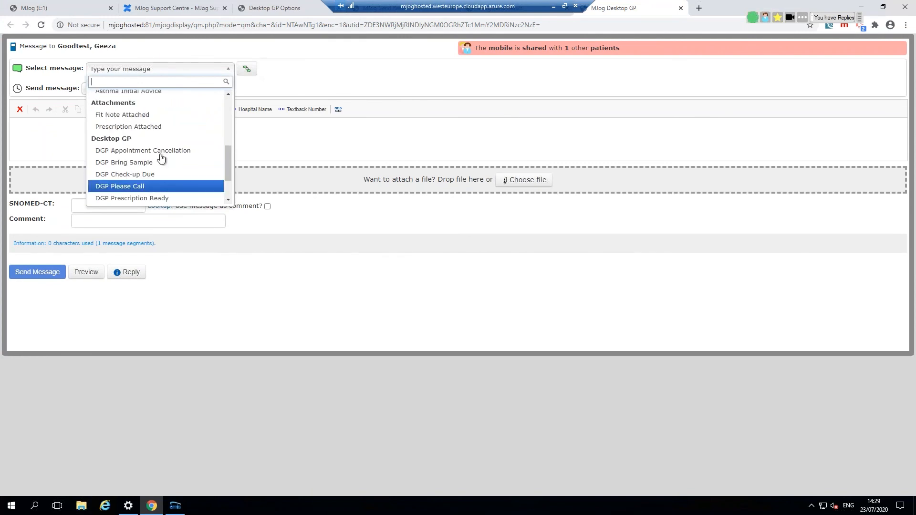
pyautogui.click(159, 127)
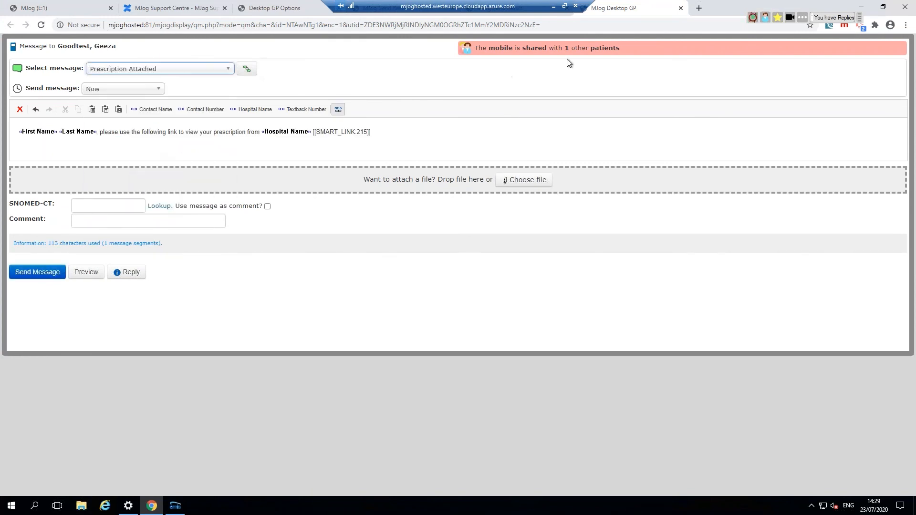
# Step: Attach Prescription KN.pdf from the desktop and send the message
pyautogui.click(883, 7)
pyautogui.click(872, 4)
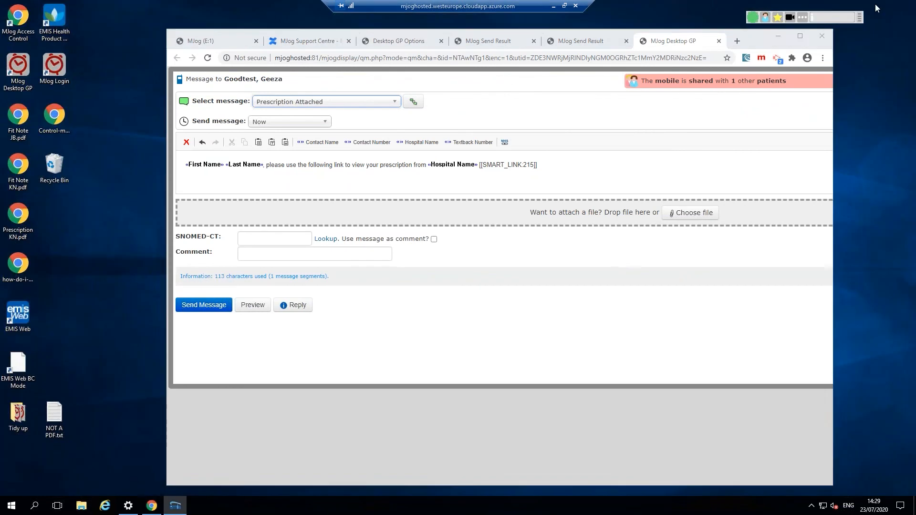
pyautogui.moveTo(14, 226); pyautogui.dragTo(479, 210)
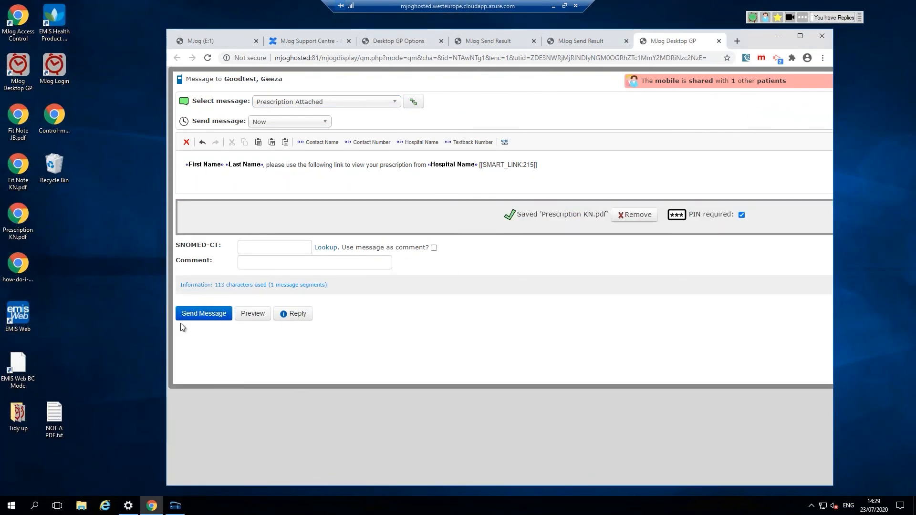
pyautogui.click(224, 312)
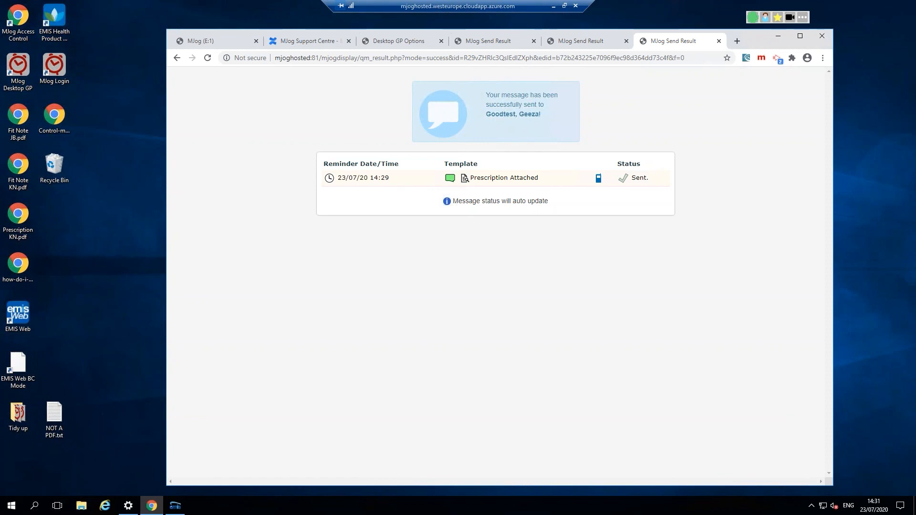
# Step: View the prescription in the mapps.mjog.net/dtviewer document viewer, print it, then return to 'MJog (E:1)'
pyautogui.click(732, 44)
pyautogui.write('mapps')
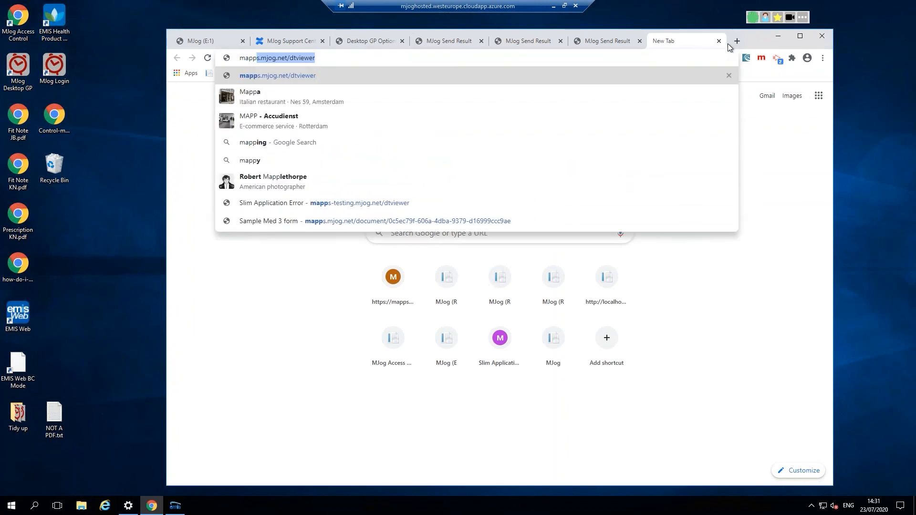
pyautogui.press('Right')
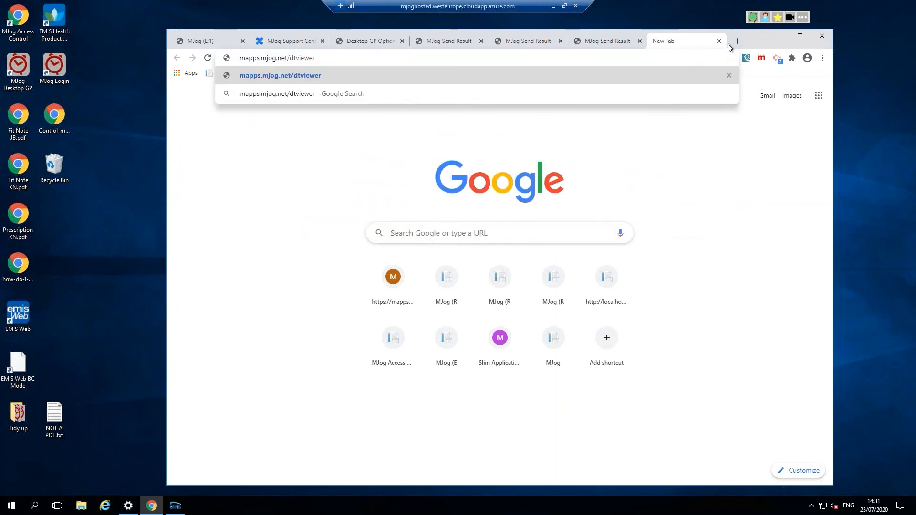
pyautogui.press('Return')
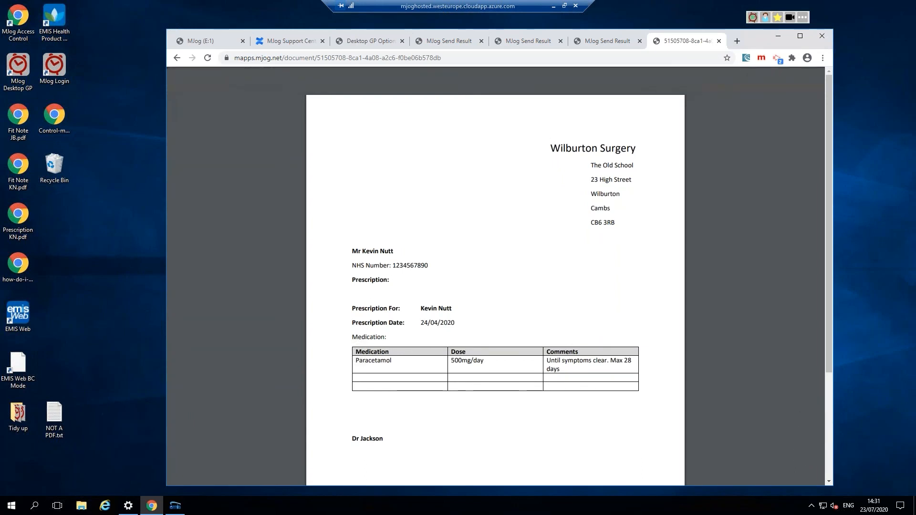
pyautogui.click(800, 35)
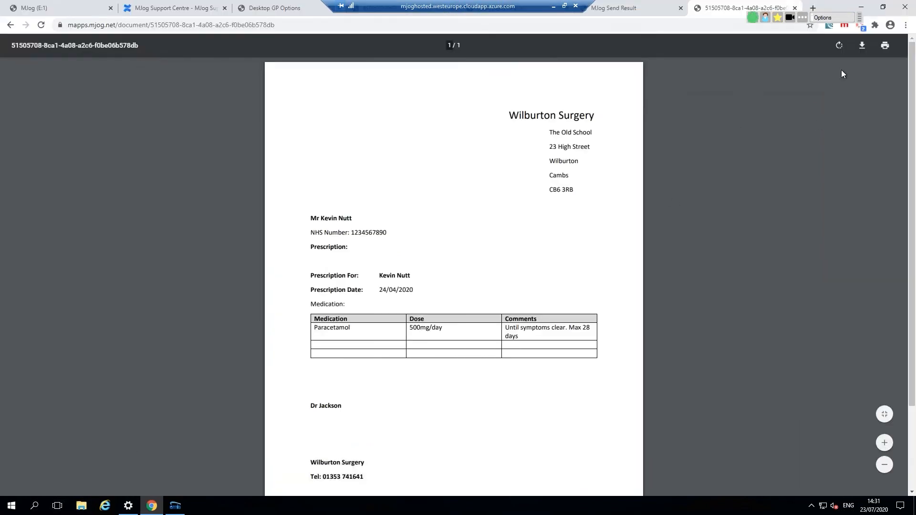
pyautogui.click(885, 46)
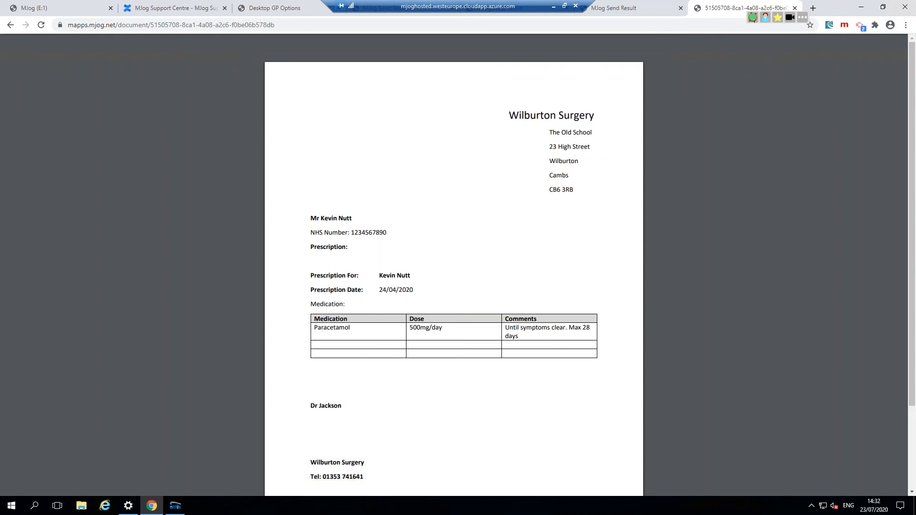
pyautogui.click(50, 8)
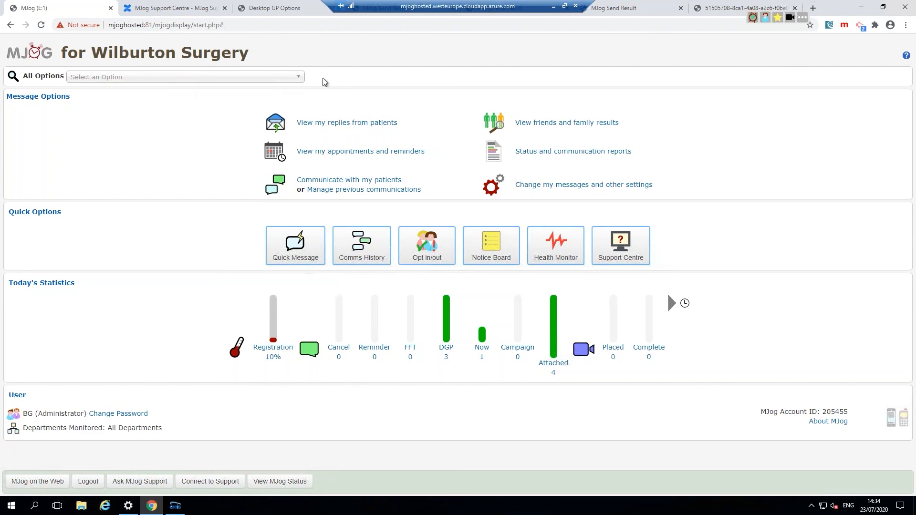
# Step: From the All Options list, scroll to Administration and choose Manage MJog users
pyautogui.click(298, 79)
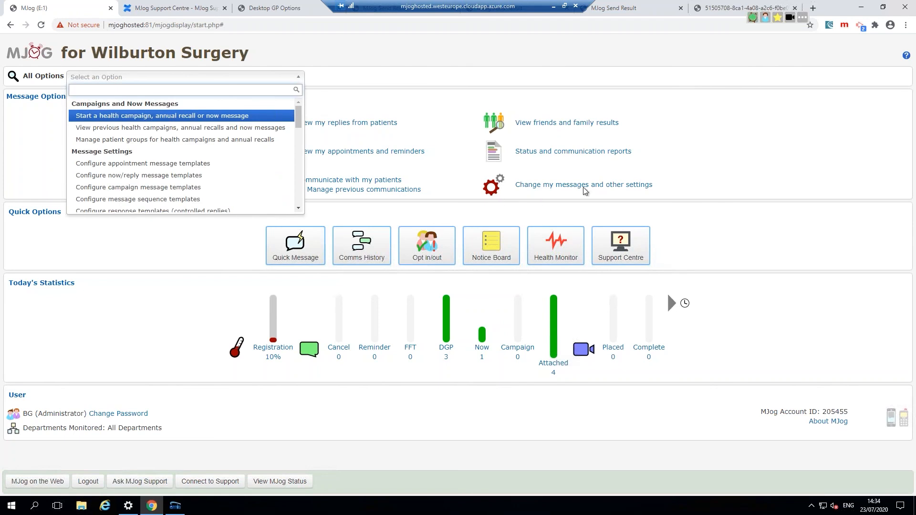
pyautogui.moveTo(725, 191); pyautogui.dragTo(477, 187)
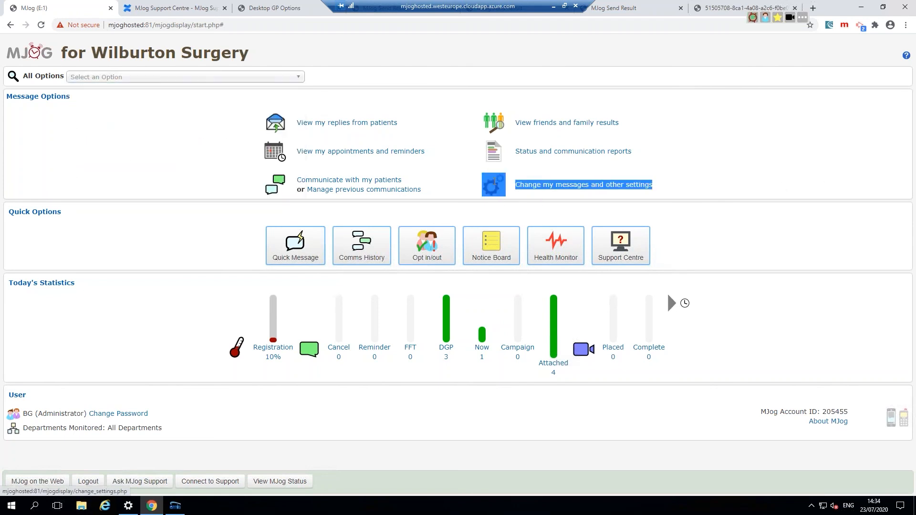
pyautogui.click(295, 79)
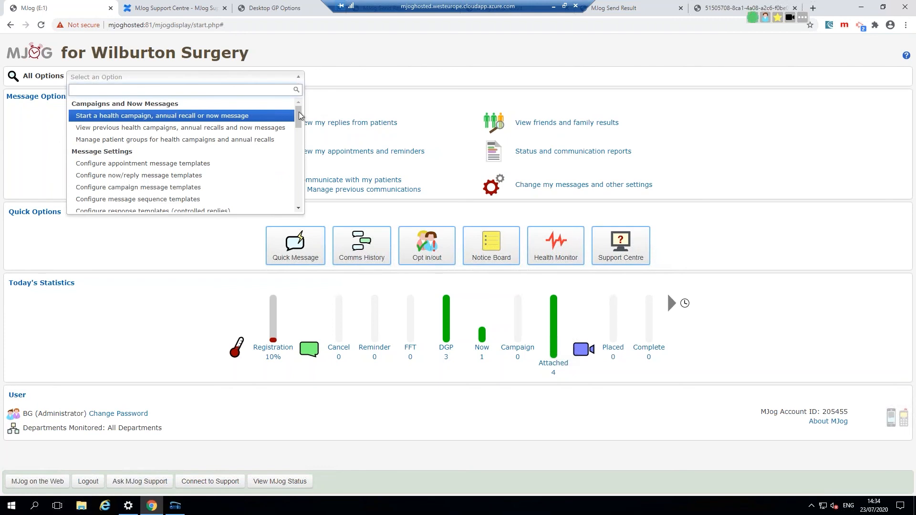
pyautogui.moveTo(299, 120); pyautogui.dragTo(299, 197)
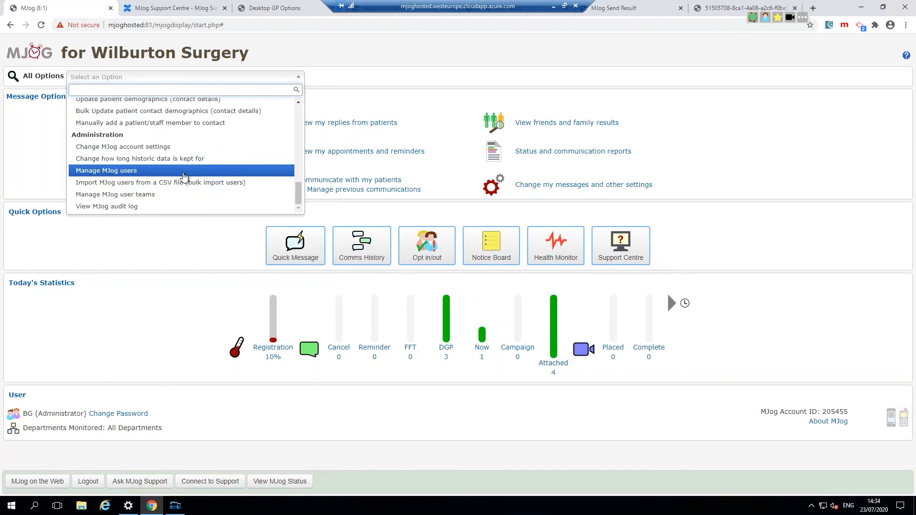
pyautogui.click(184, 174)
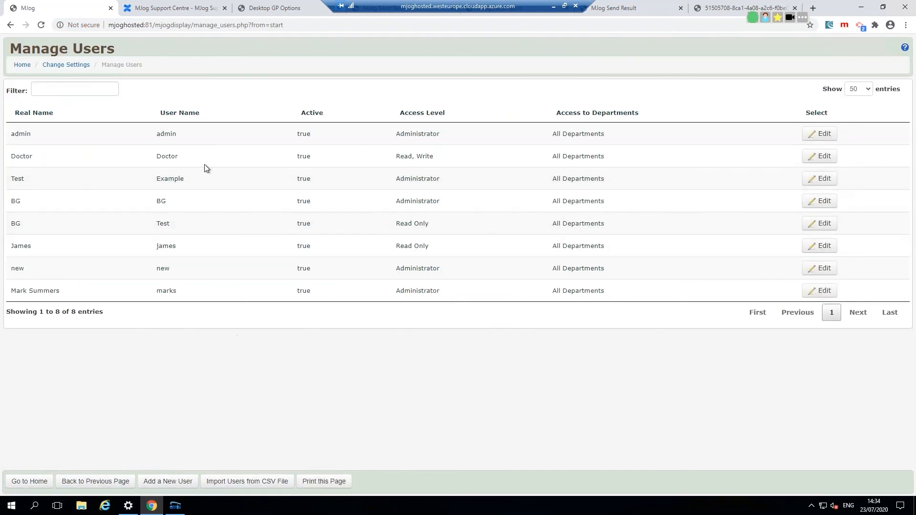
# Step: Review the users' access levels and open the fourth Administrator account for editing
pyautogui.moveTo(396, 135); pyautogui.dragTo(439, 136)
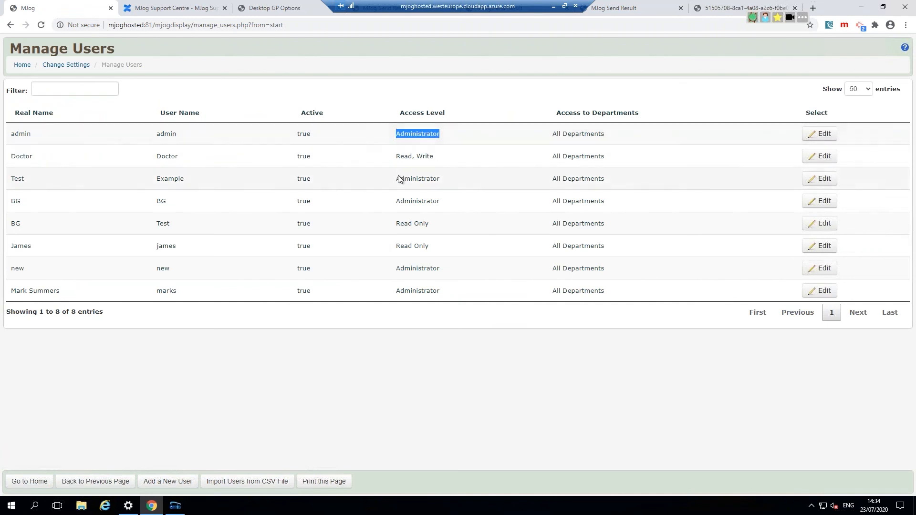
pyautogui.moveTo(400, 157); pyautogui.dragTo(430, 158)
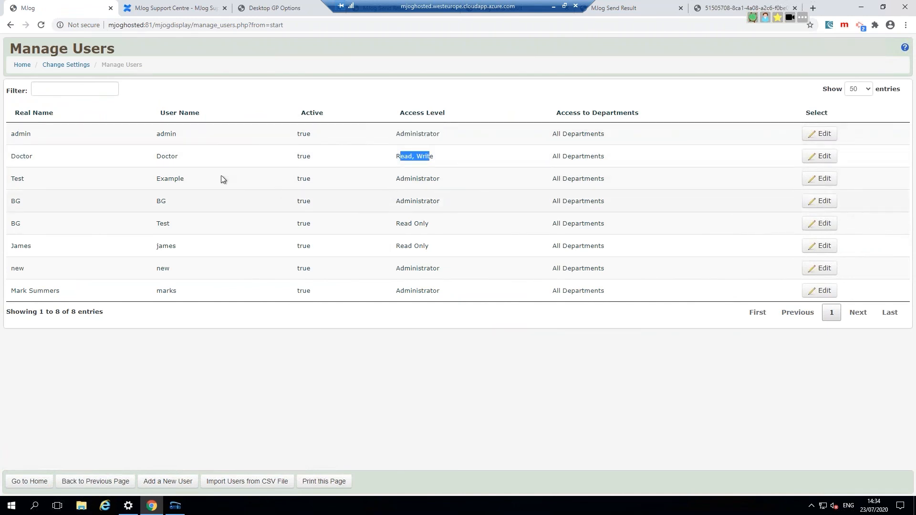
pyautogui.moveTo(396, 200); pyautogui.dragTo(465, 205)
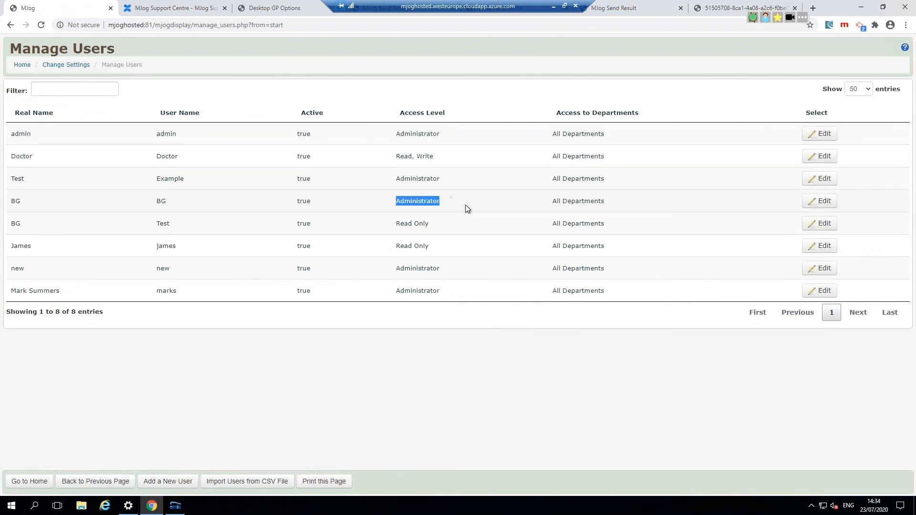
pyautogui.click(819, 201)
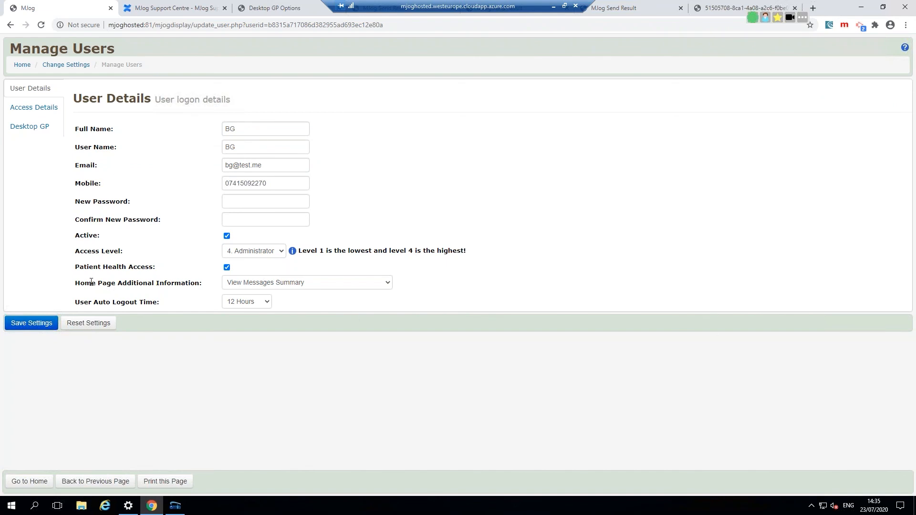
# Step: Keep User Auto Logout Time at 12 Hours and save the user's settings
pyautogui.moveTo(79, 282); pyautogui.dragTo(175, 286)
pyautogui.click(76, 301)
pyautogui.moveTo(77, 301); pyautogui.dragTo(156, 304)
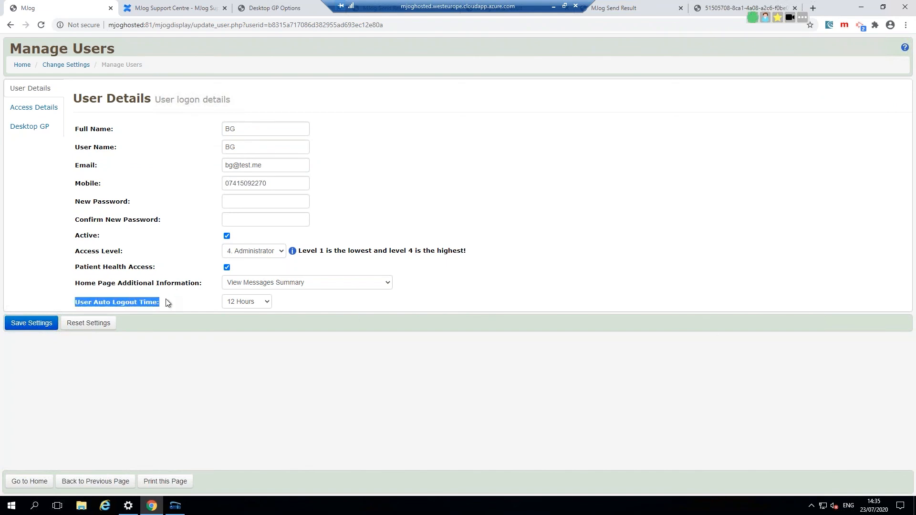
pyautogui.click(256, 304)
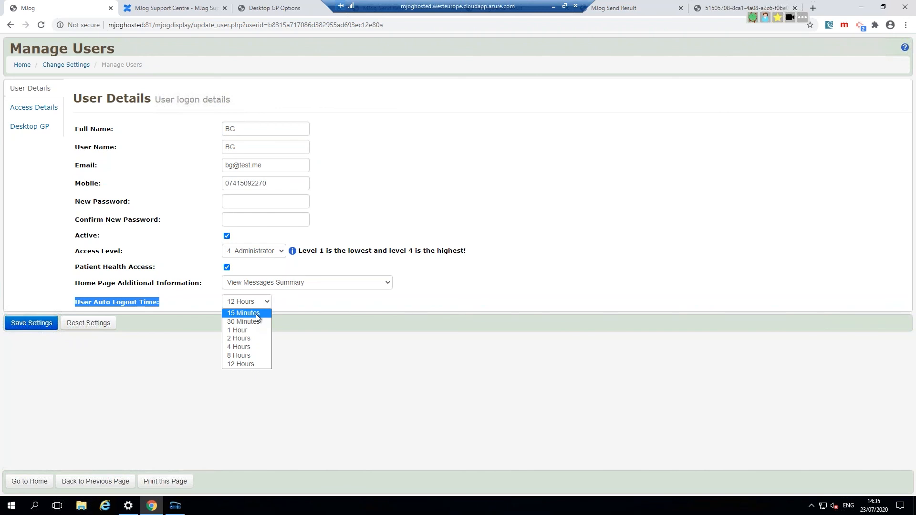
pyautogui.click(251, 365)
pyautogui.click(29, 323)
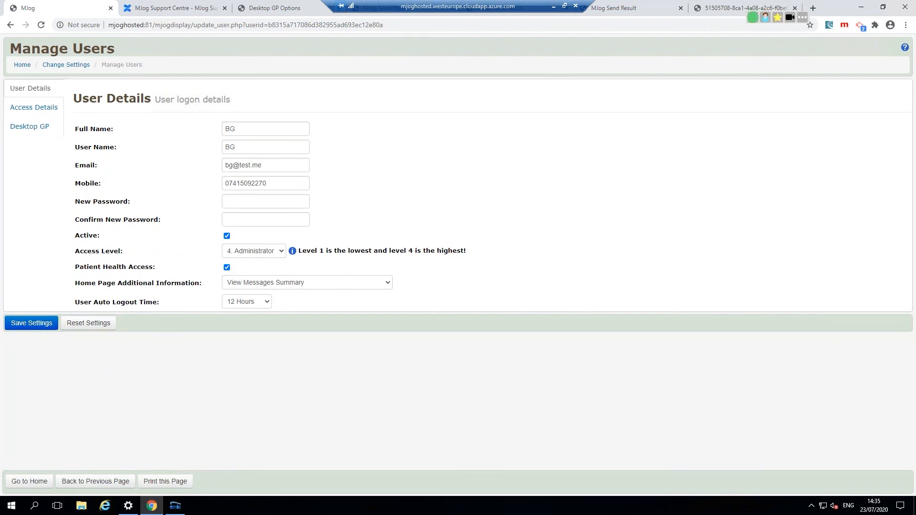
# Step: Go home, then reach Manage Users through Change my messages and other settings' Administration tab
pyautogui.click(35, 481)
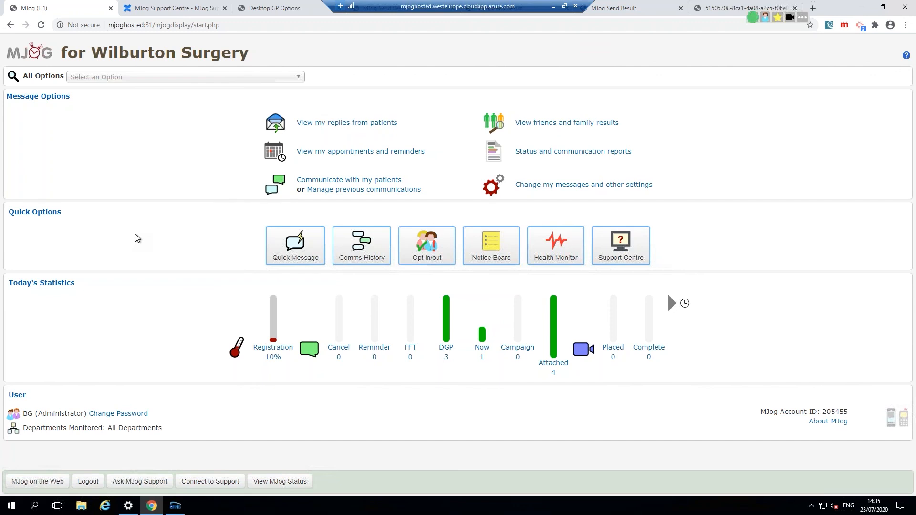
pyautogui.moveTo(655, 186); pyautogui.dragTo(514, 192)
pyautogui.click(580, 190)
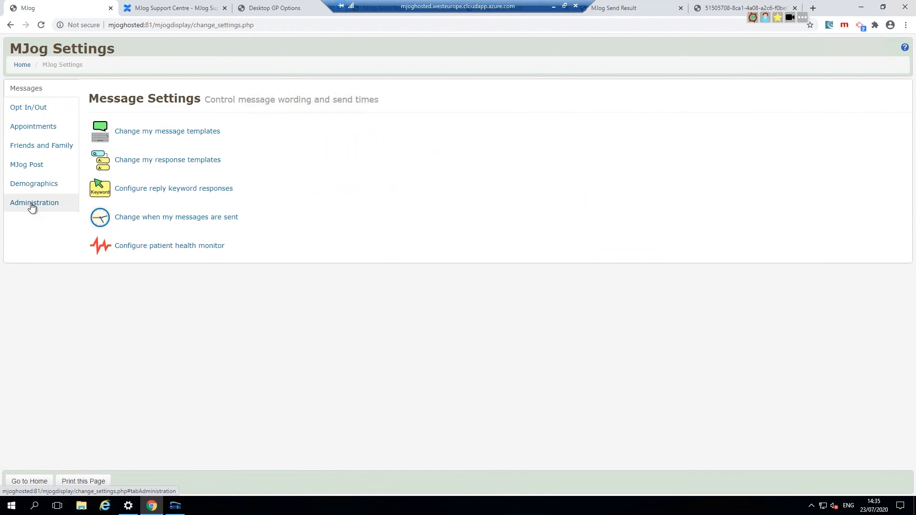
pyautogui.click(32, 204)
pyautogui.moveTo(190, 225); pyautogui.dragTo(123, 213)
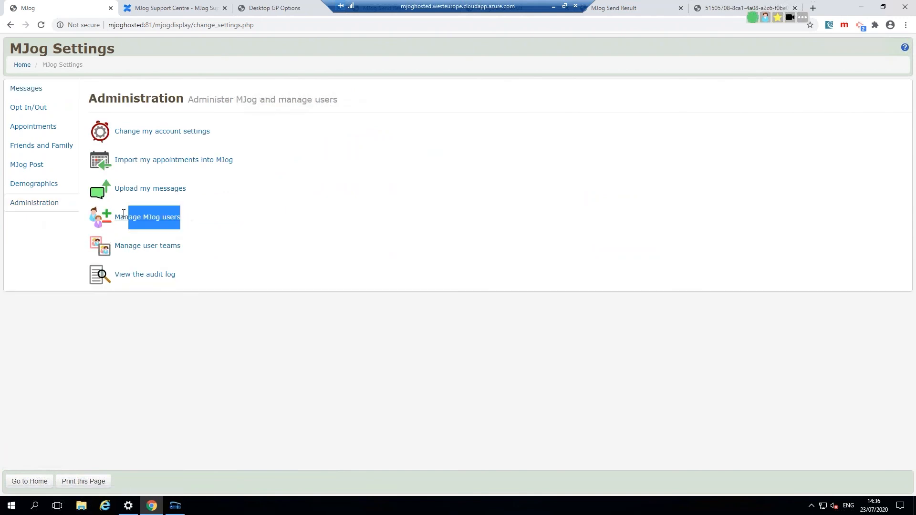
pyautogui.click(143, 226)
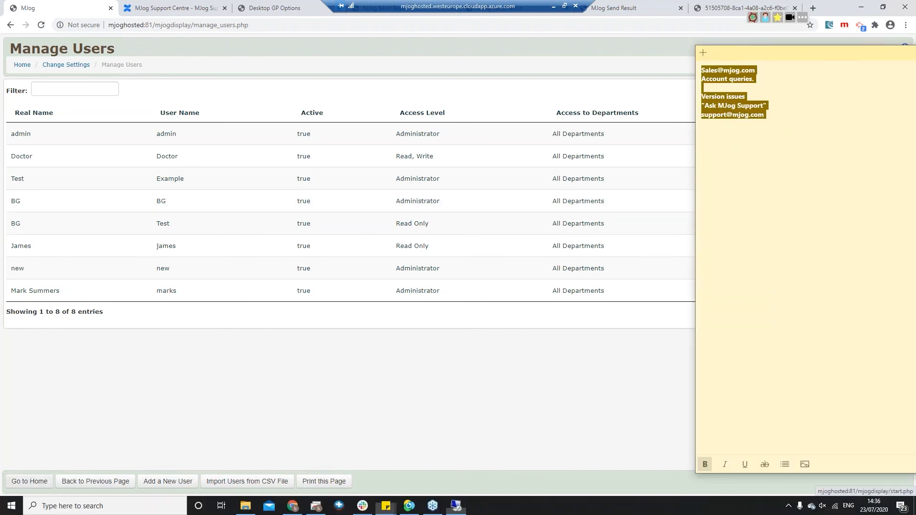
# Step: In the support contacts sticky note, type "How do I.....?" followed by Support Centre
pyautogui.click(775, 142)
pyautogui.write('"HOw do I.....?"')
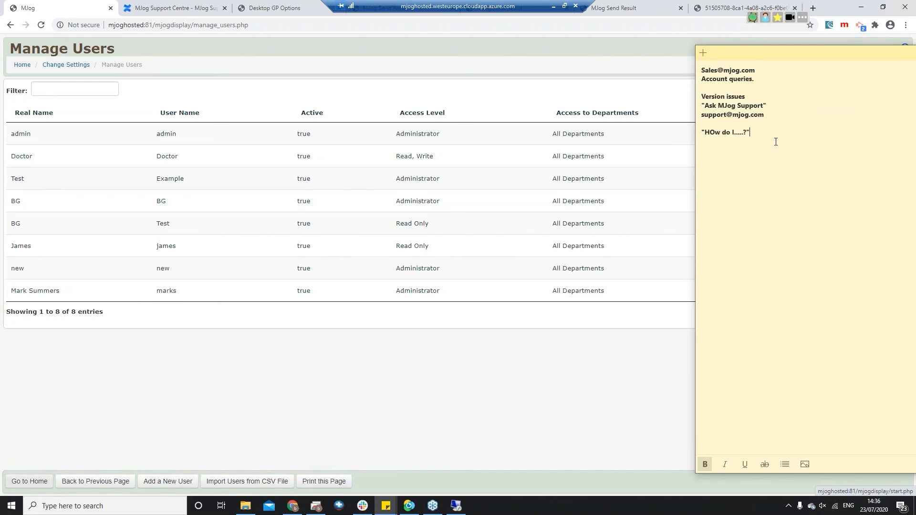
pyautogui.press('Left')
pyautogui.press('Left')
pyautogui.press('Left')
pyautogui.press('Left')
pyautogui.press('Left')
pyautogui.press('BackSpace')
pyautogui.write('o I.....?" SUpport Centre')
# Step: Correct 'SUpport' to 'Support' and add the training team's e-mail address on a new line
pyautogui.click(33, 481)
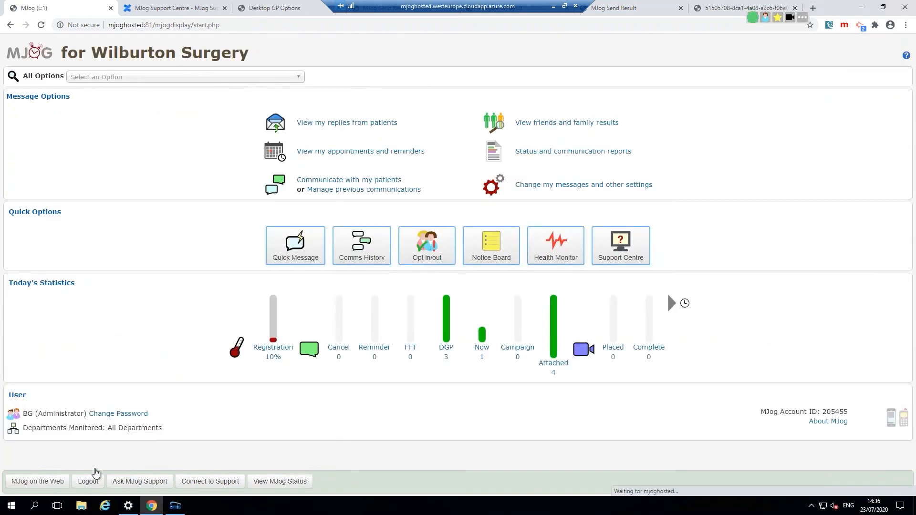
pyautogui.hotkey('alt', 'Tab')
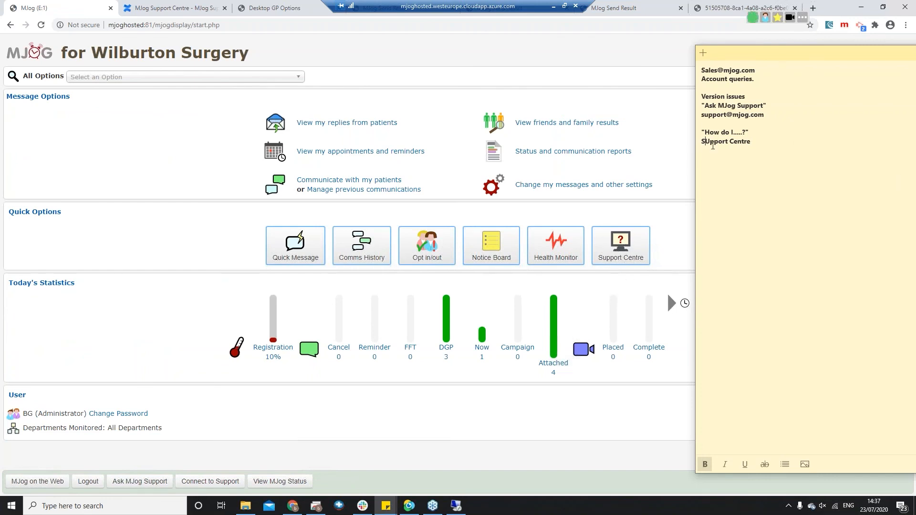
pyautogui.press('Delete')
pyautogui.write('u')
pyautogui.press('Return')
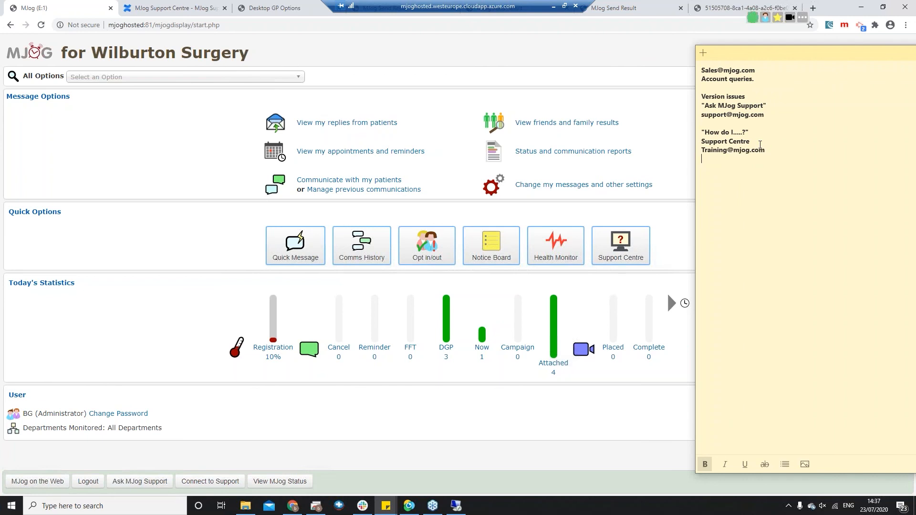